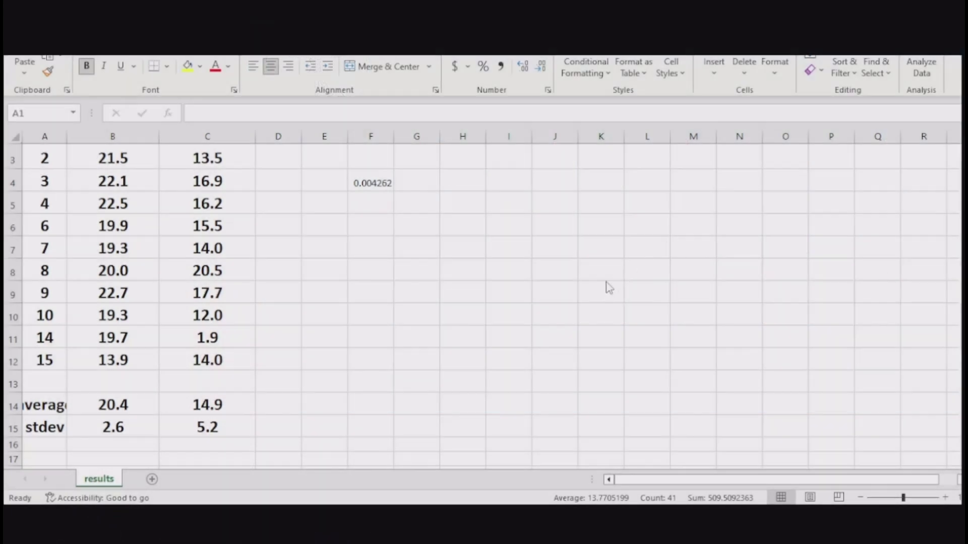
Review the AM and PM results table and add a new blank worksheet to the workbook.
scroll(446, 289, "up", 1)
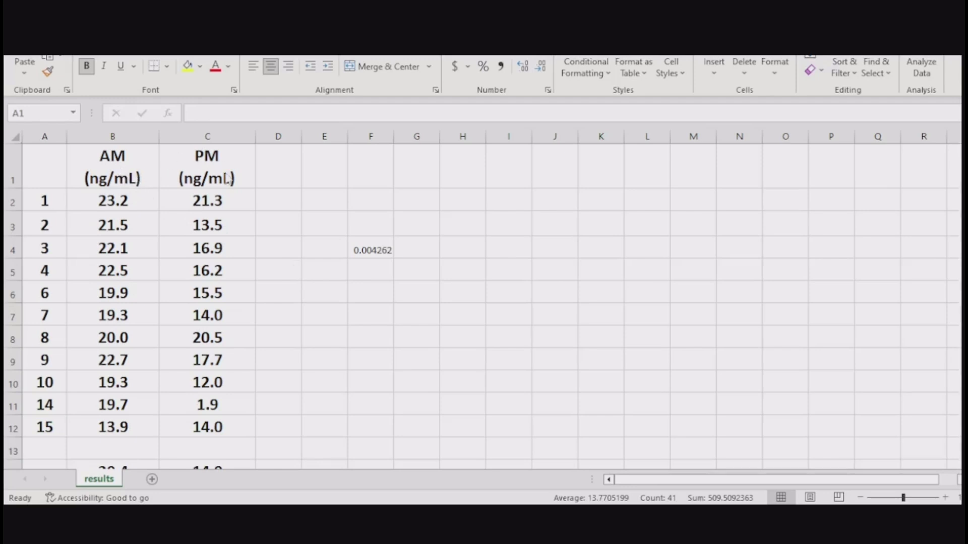
scroll(225, 178, "down", 1)
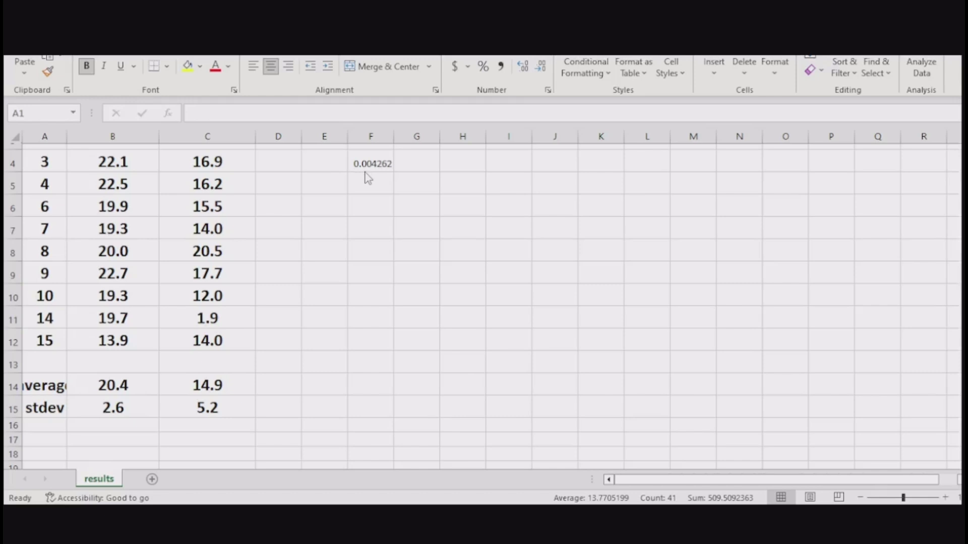
left_click(153, 481)
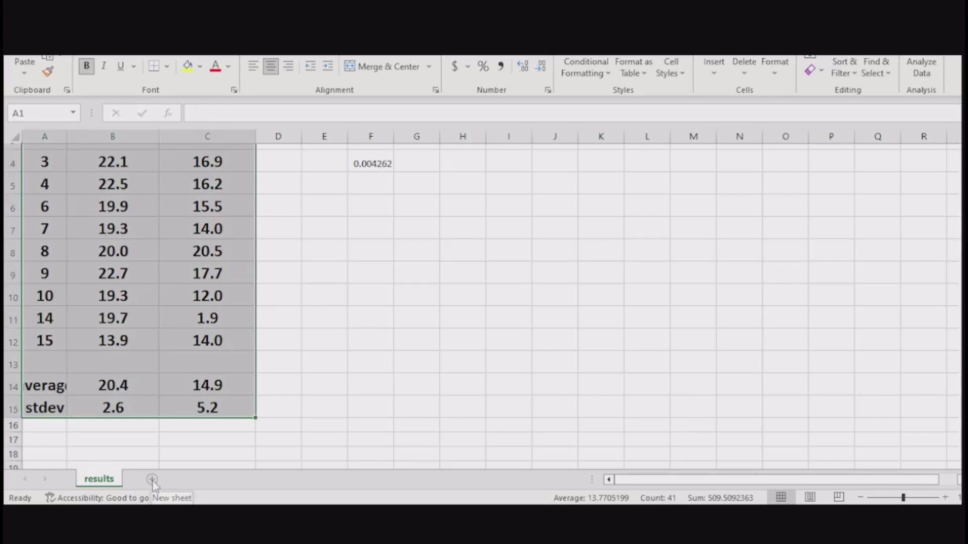
left_click(152, 481)
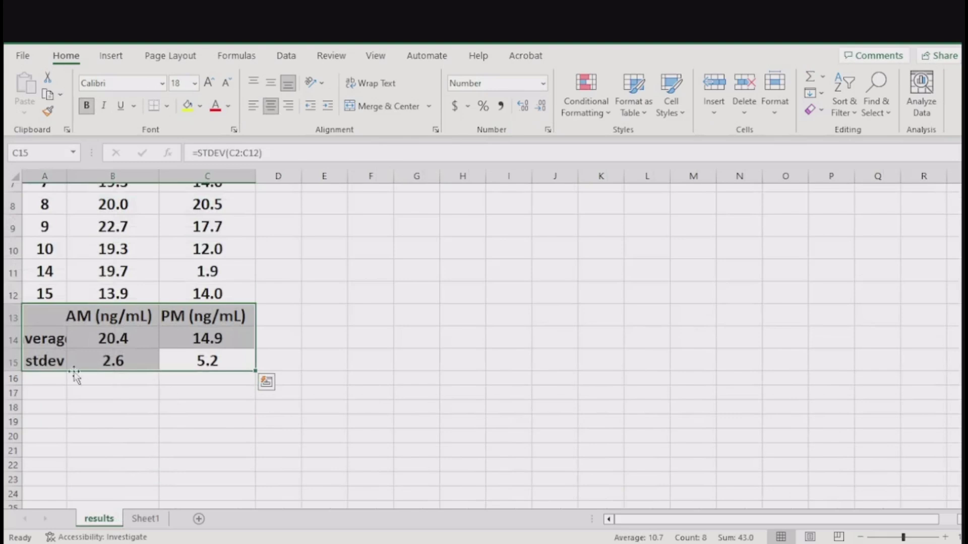
Copy the AM/PM average and stdev summary in A13:C15 of results and paste it as values at B2 of Sheet1.
right_click(124, 341)
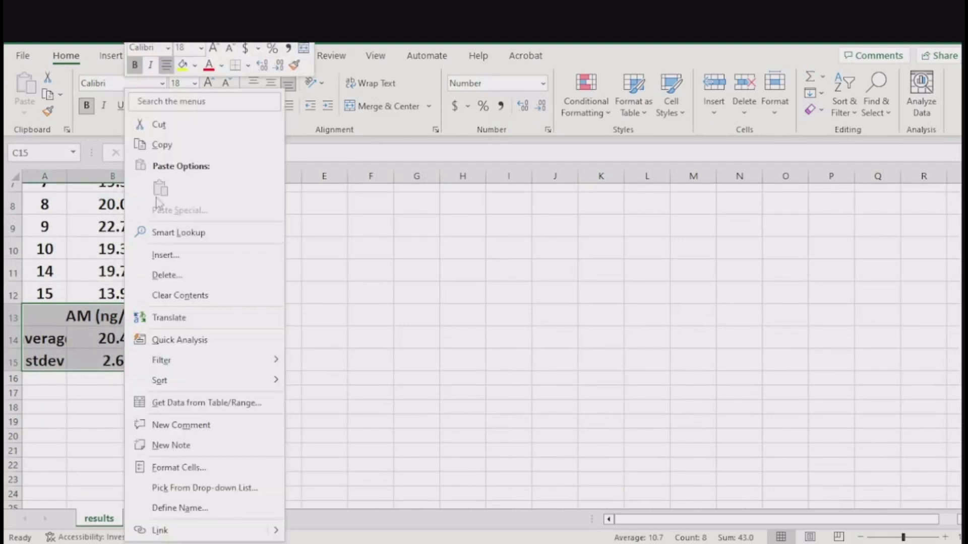
left_click(162, 144)
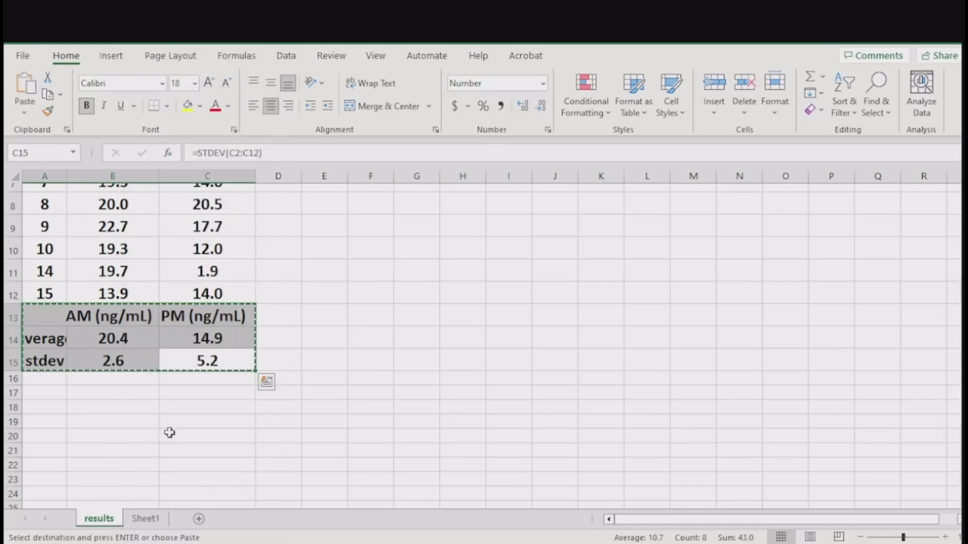
left_click(145, 518)
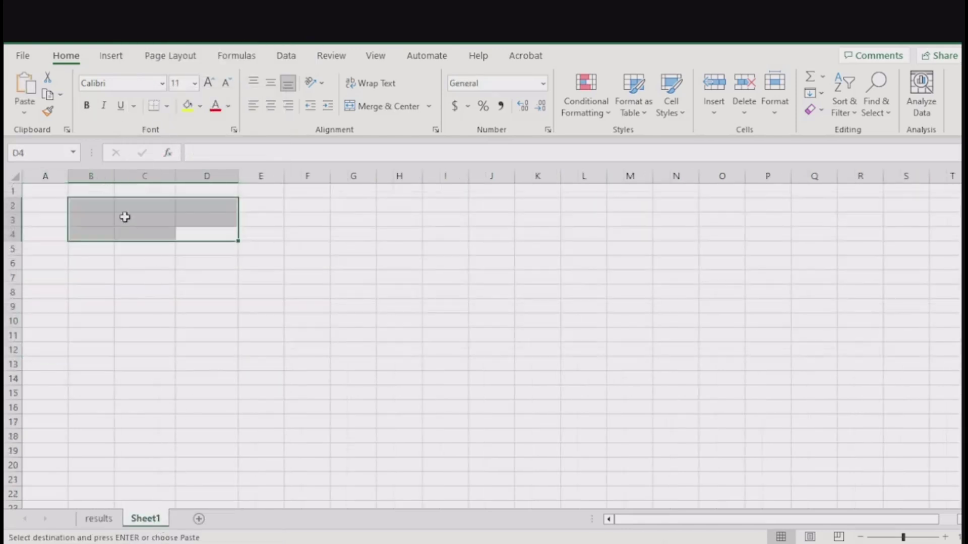
left_click(98, 205)
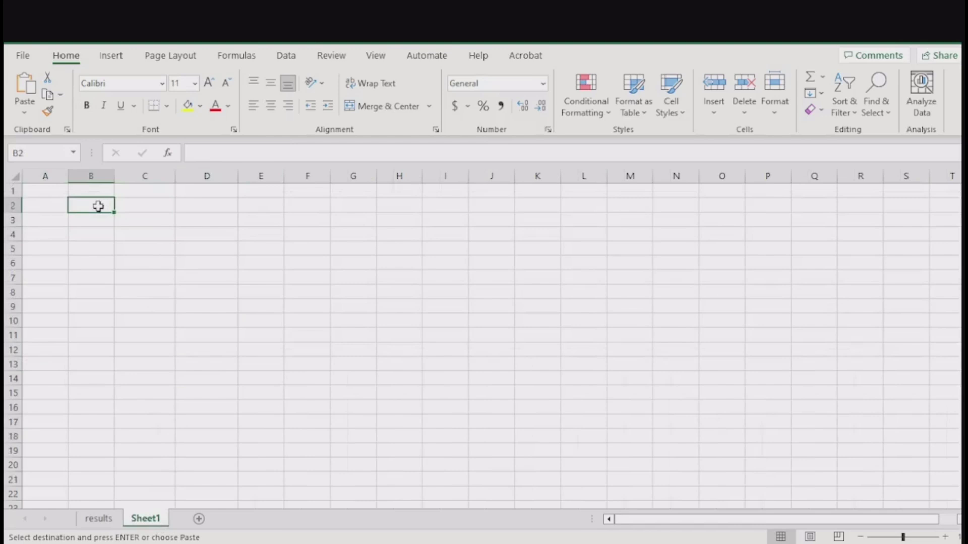
right_click(97, 206)
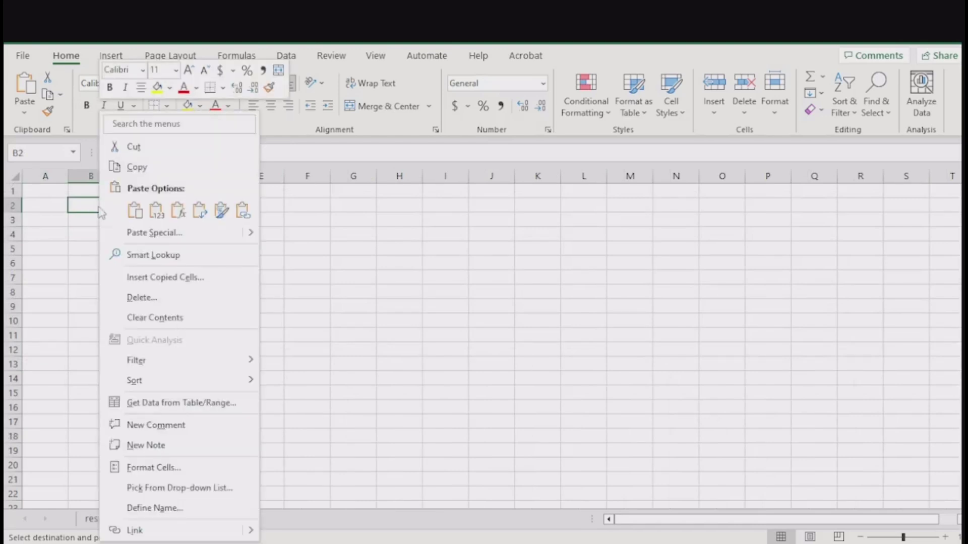
left_click(157, 211)
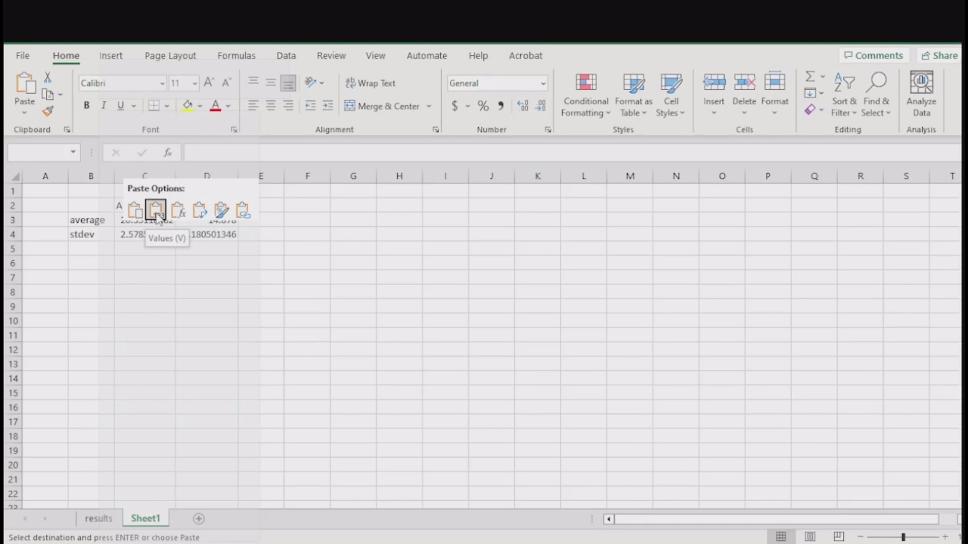
left_click(146, 309)
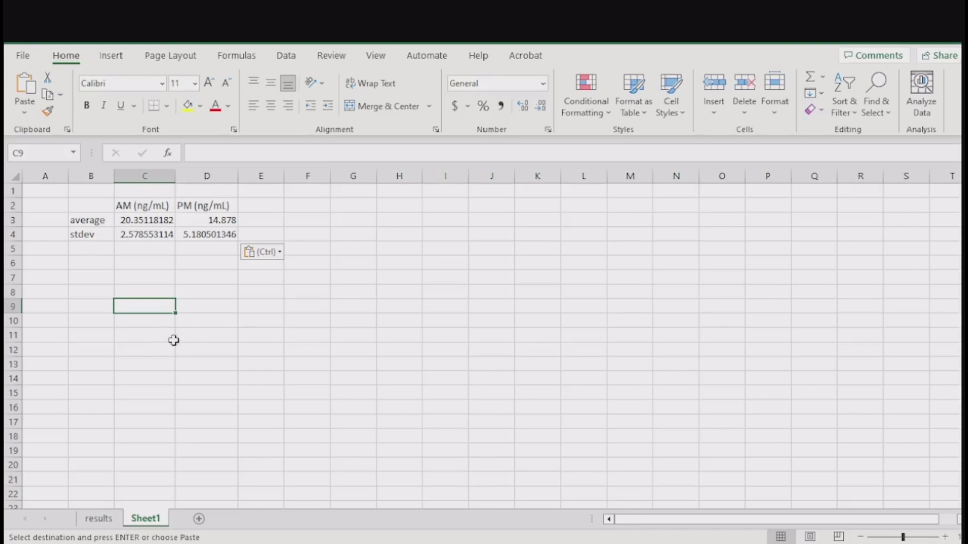
Insert a clustered column chart of C2:D3 with AM and PM as separate series, and place it beside the table.
left_click(136, 204)
left_click_drag(136, 204, 207, 219)
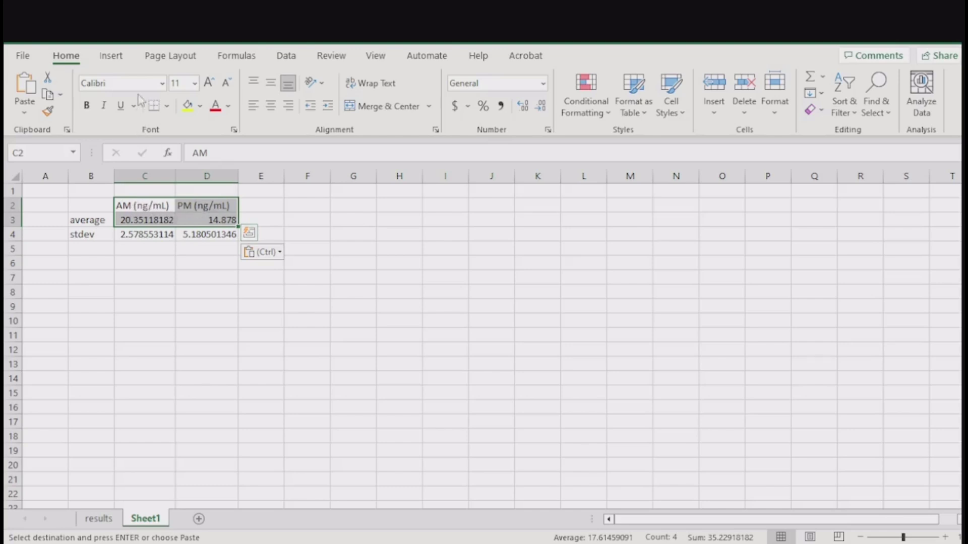
left_click(112, 56)
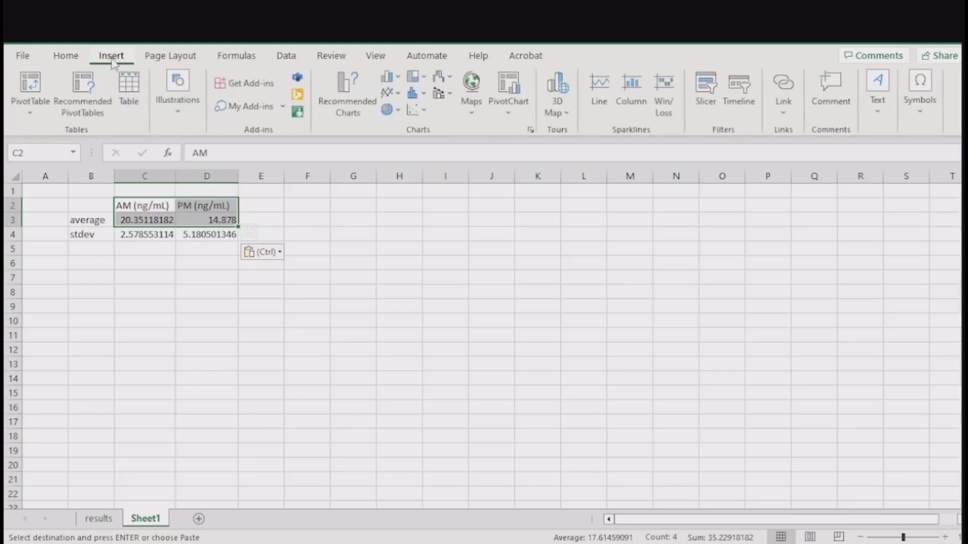
left_click(348, 111)
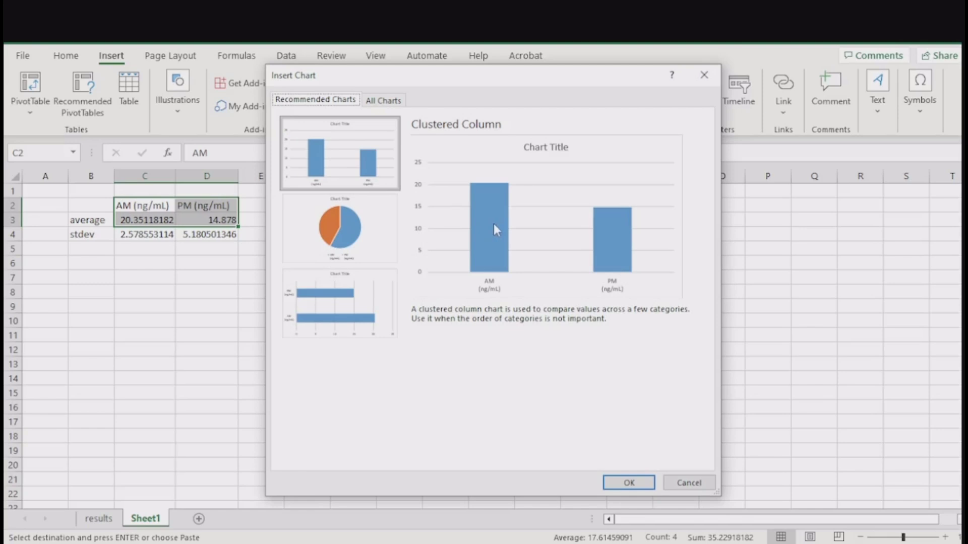
left_click(385, 103)
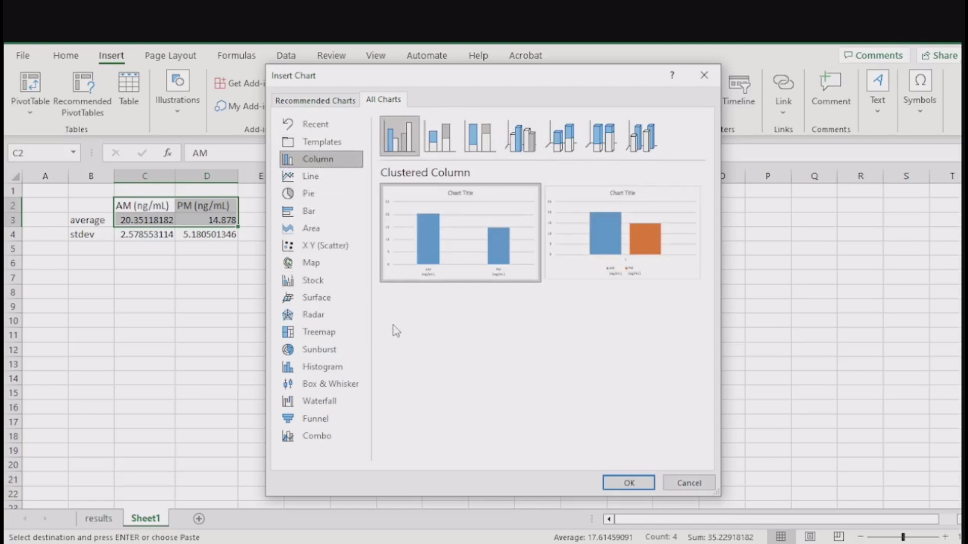
mouse_move(638, 215)
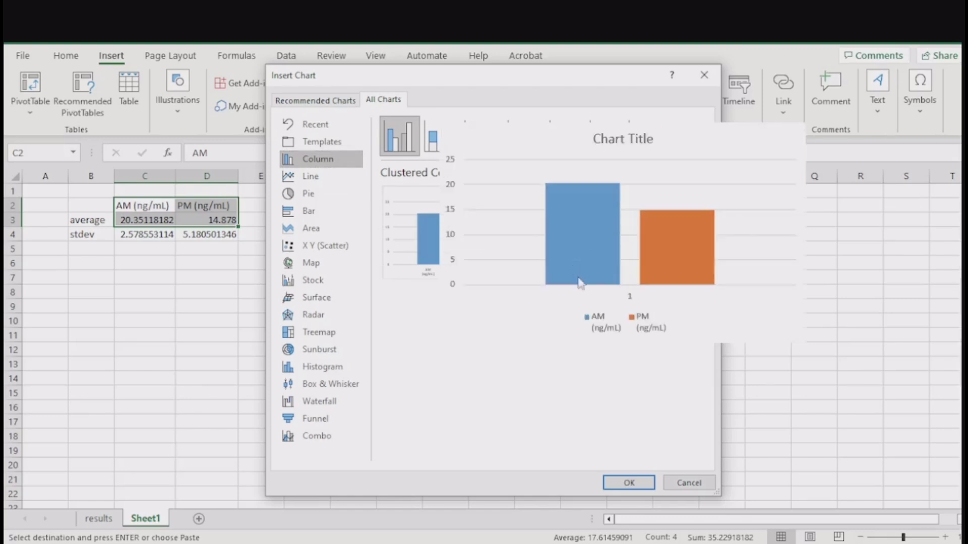
left_click(630, 482)
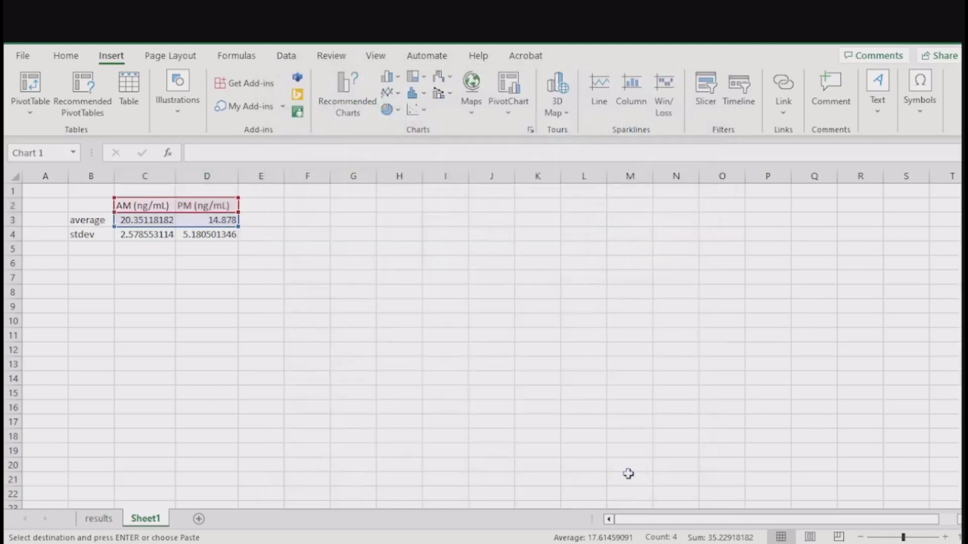
left_click_drag(426, 263, 400, 218)
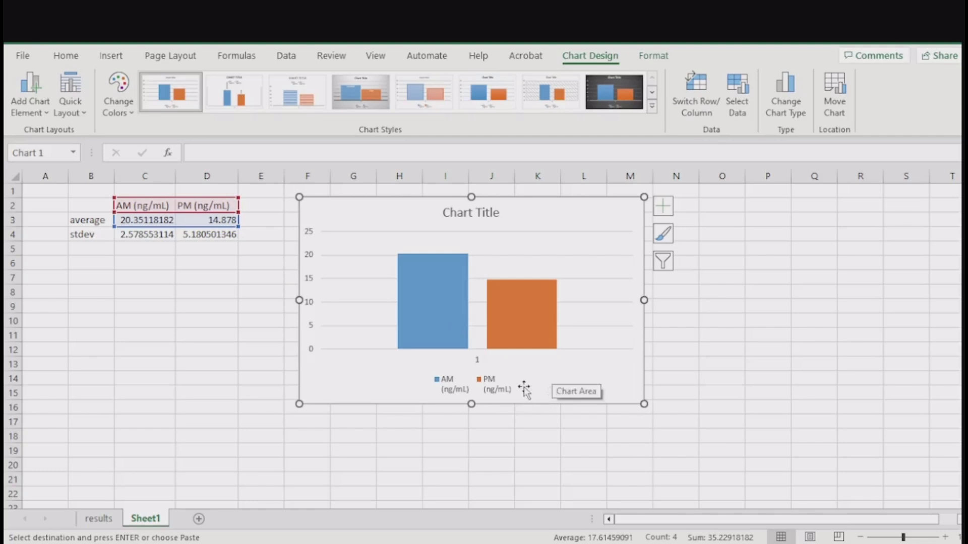
Set the chart title to "Student salivary cortisol levels".
left_click(471, 215)
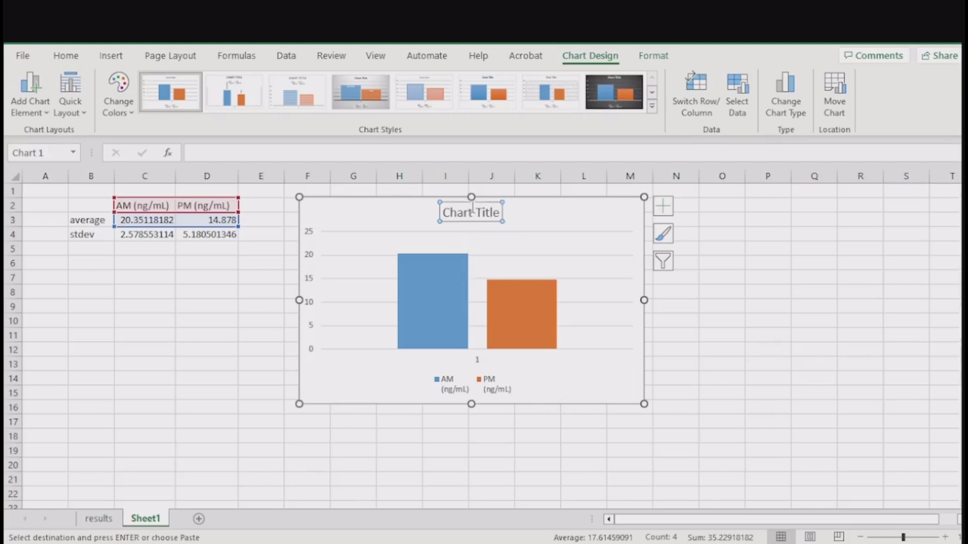
triple_click(474, 212)
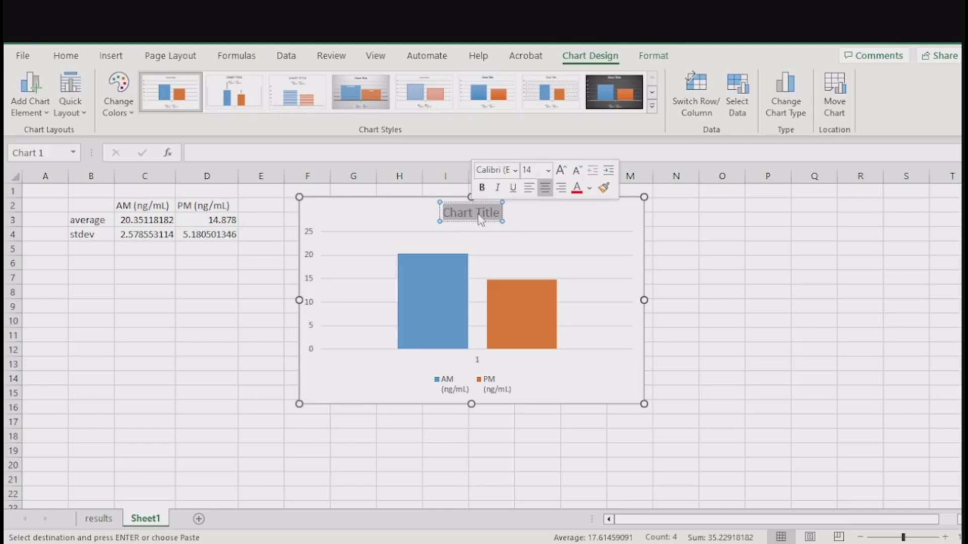
type("St")
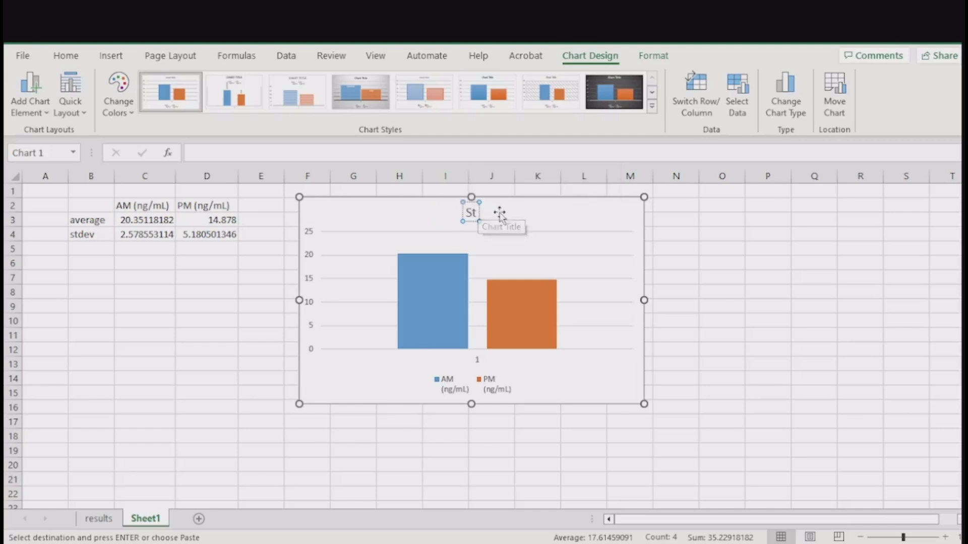
left_click_drag(504, 221, 502, 224)
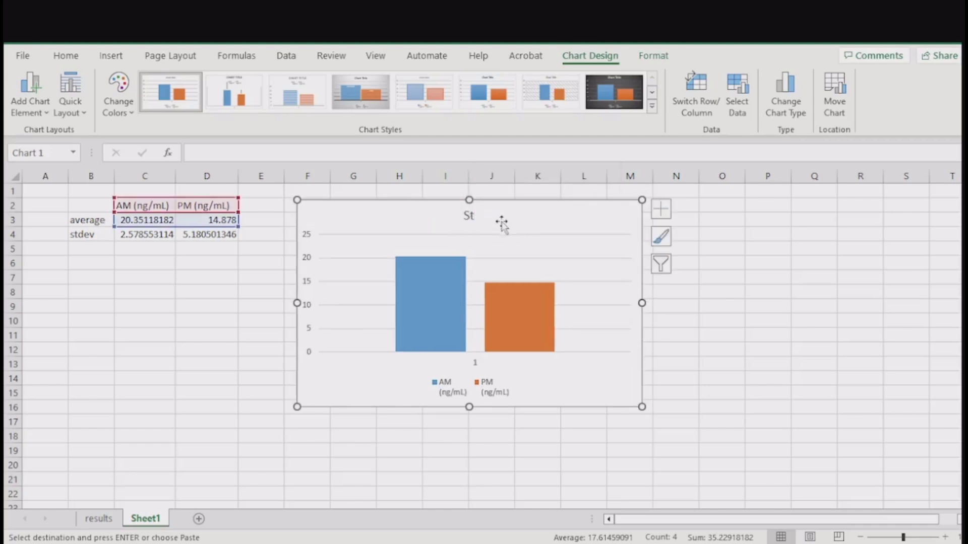
left_click(473, 215)
double_click(471, 215)
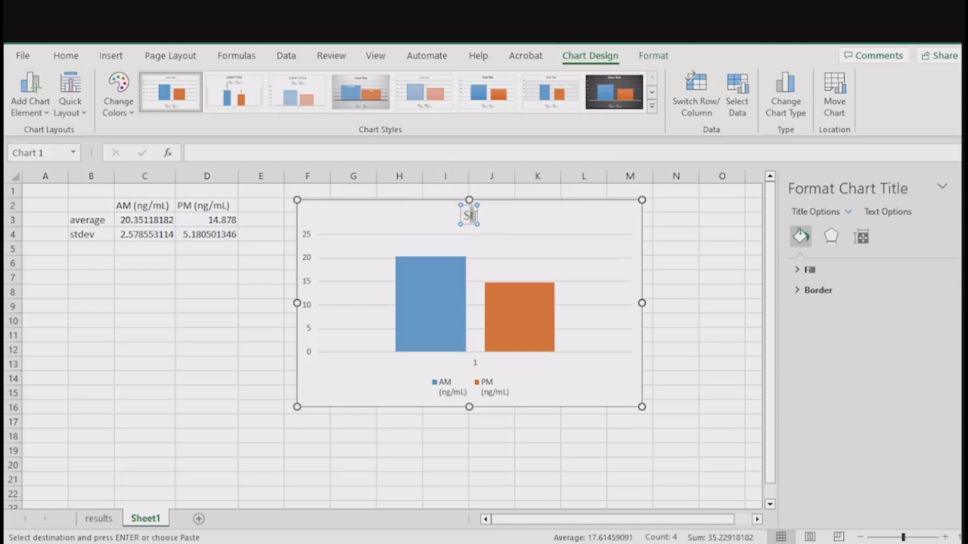
type("Studen")
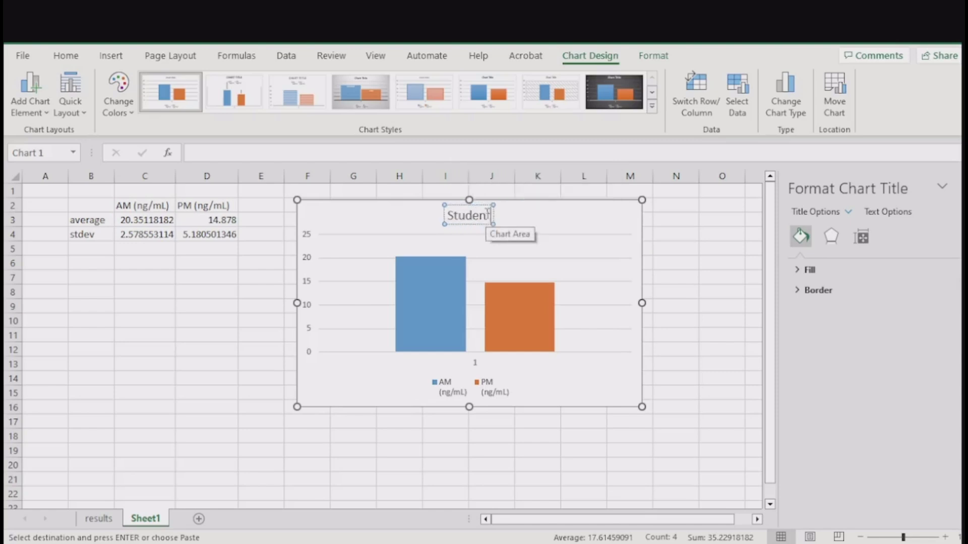
type("t sav")
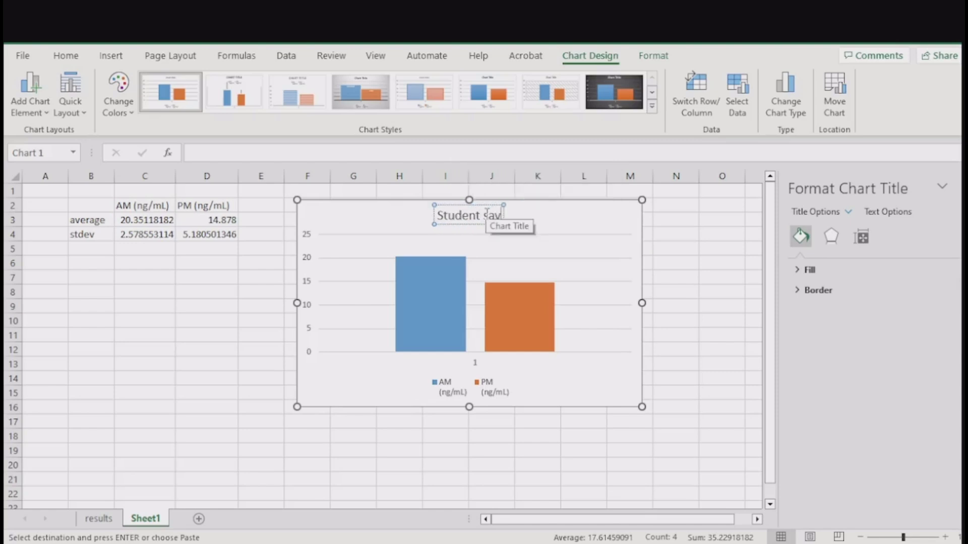
type("livary d")
key("BackSpace")
key("BackSpace")
key("BackSpace")
key("BackSpace")
key("BackSpace")
key("BackSpace")
key("BackSpace")
key("BackSpace")
key("BackSpace")
type("livary cortisol levels")
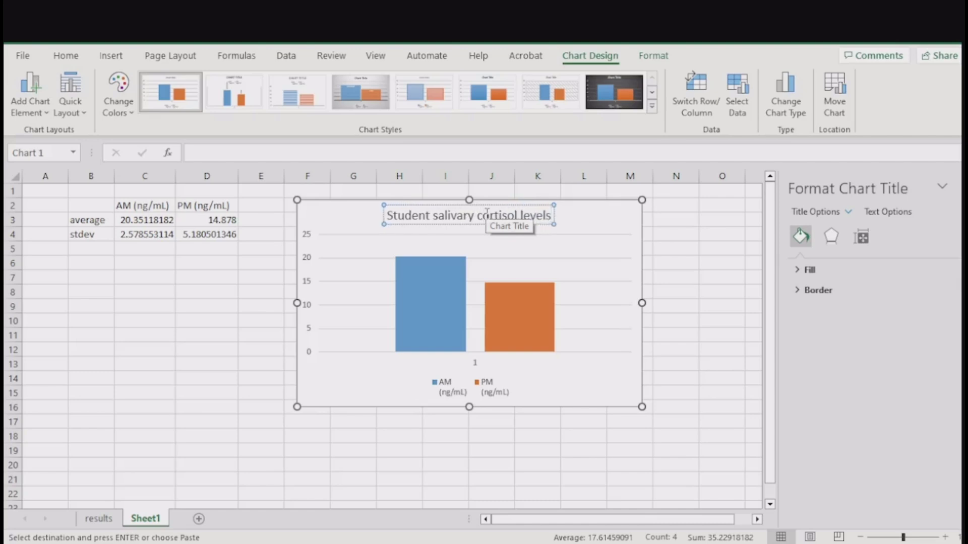
left_click(361, 222)
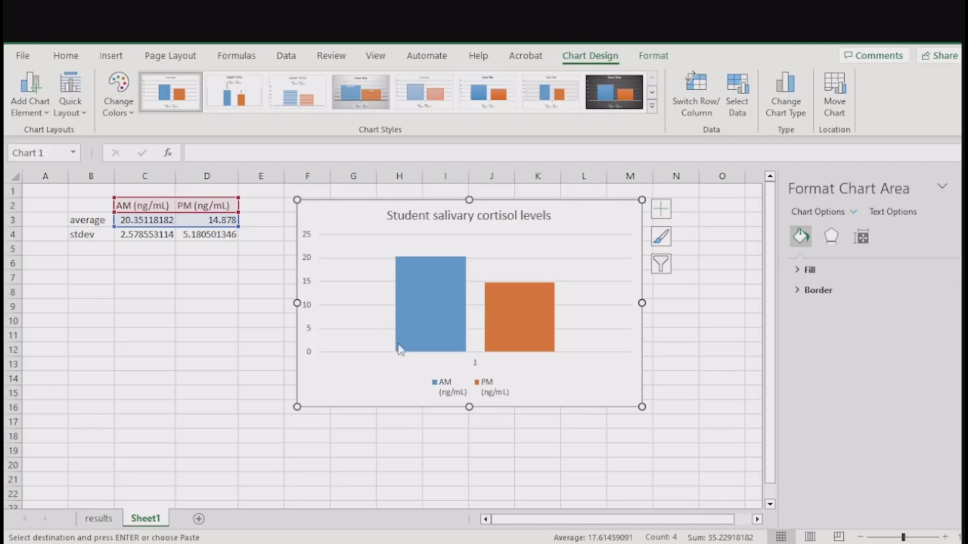
Move the legend to the upper right of the plot area and delete the chart's horizontal category axis.
left_click(463, 385)
left_click_drag(494, 374, 593, 243)
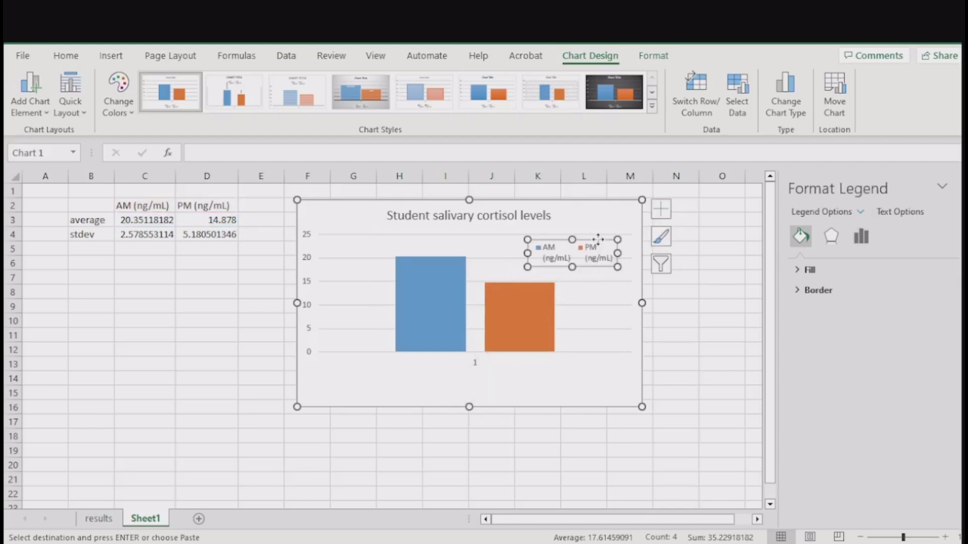
left_click(477, 370)
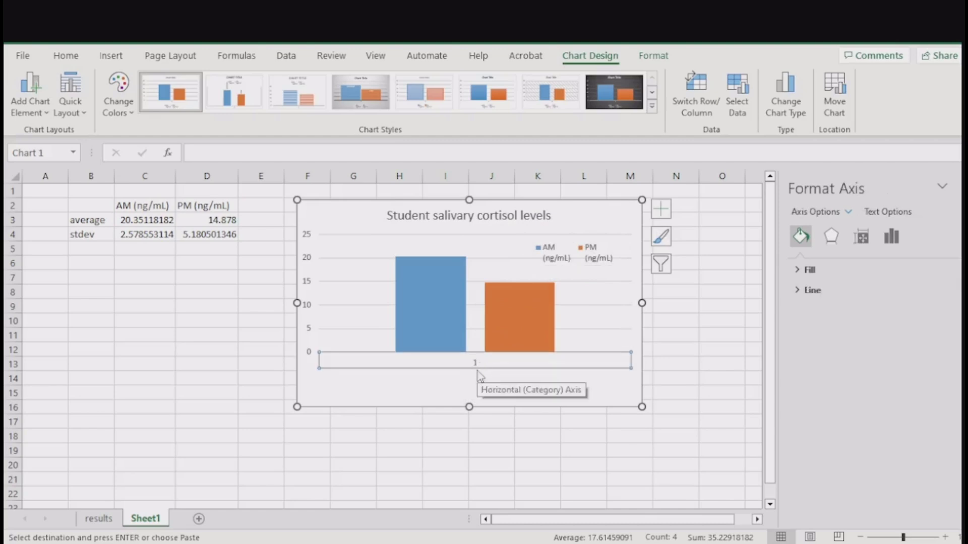
key("Delete")
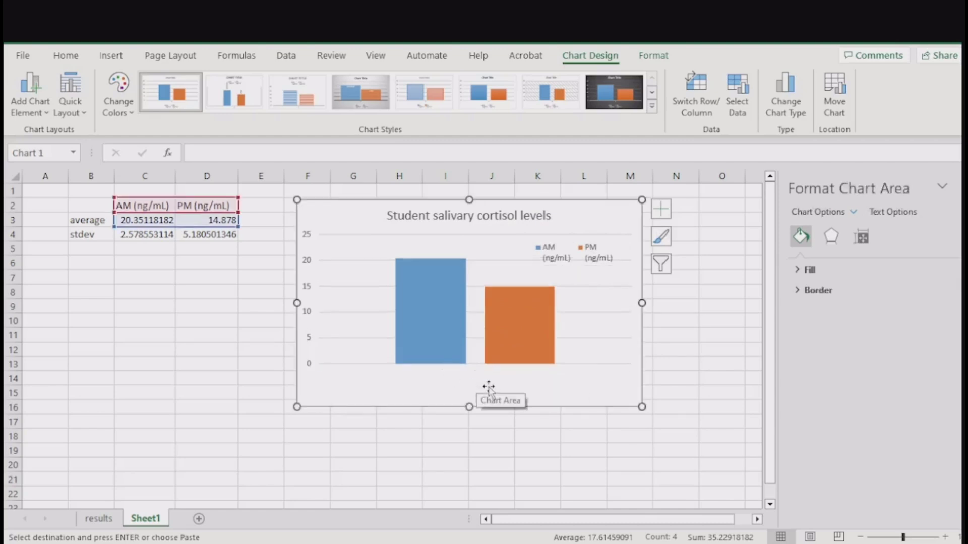
key("ctrl+z")
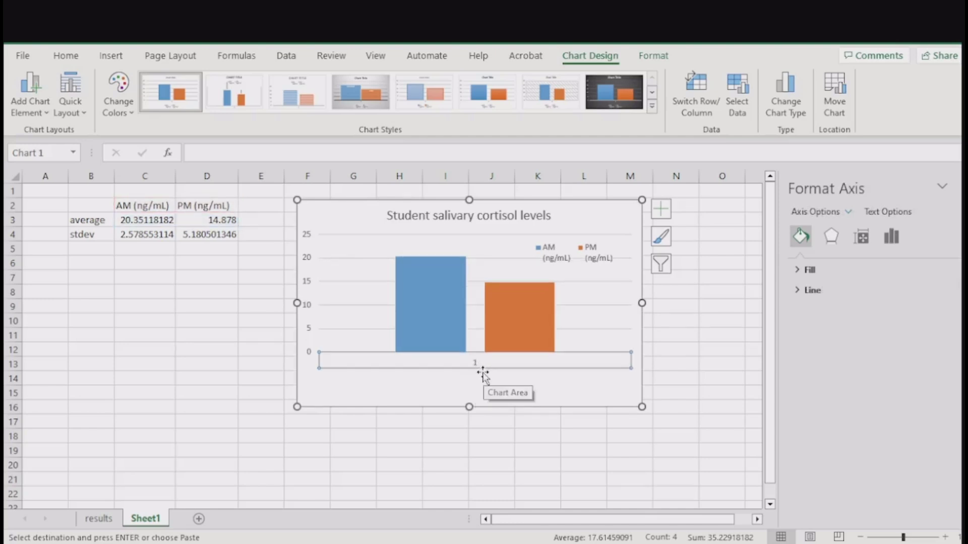
key("Delete")
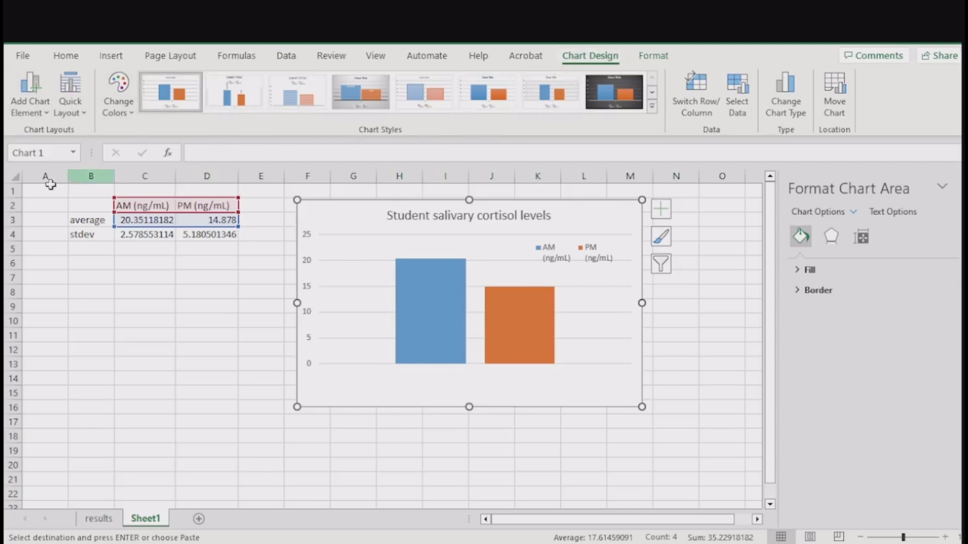
Add a primary horizontal axis title reading "Time of day" and place it slightly lower beneath the columns.
left_click(45, 115)
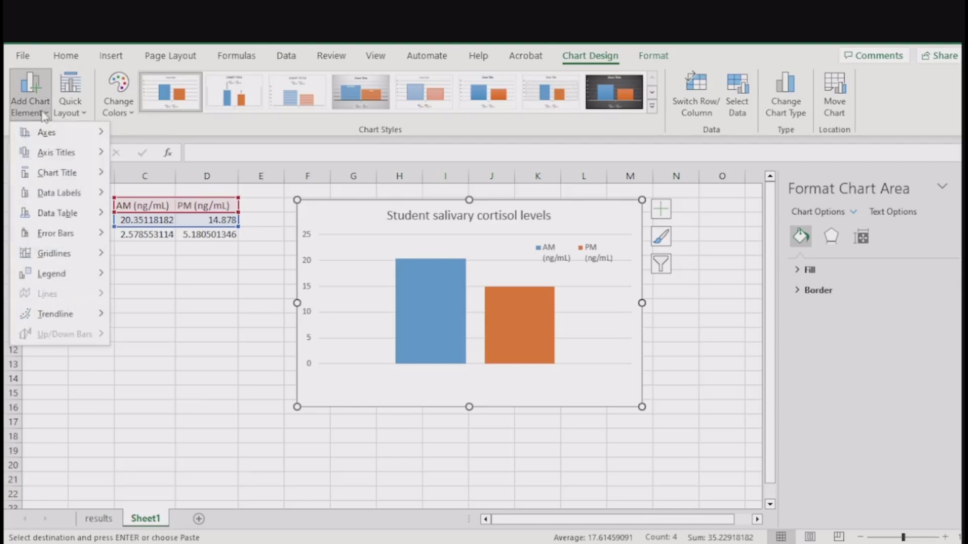
mouse_move(51, 157)
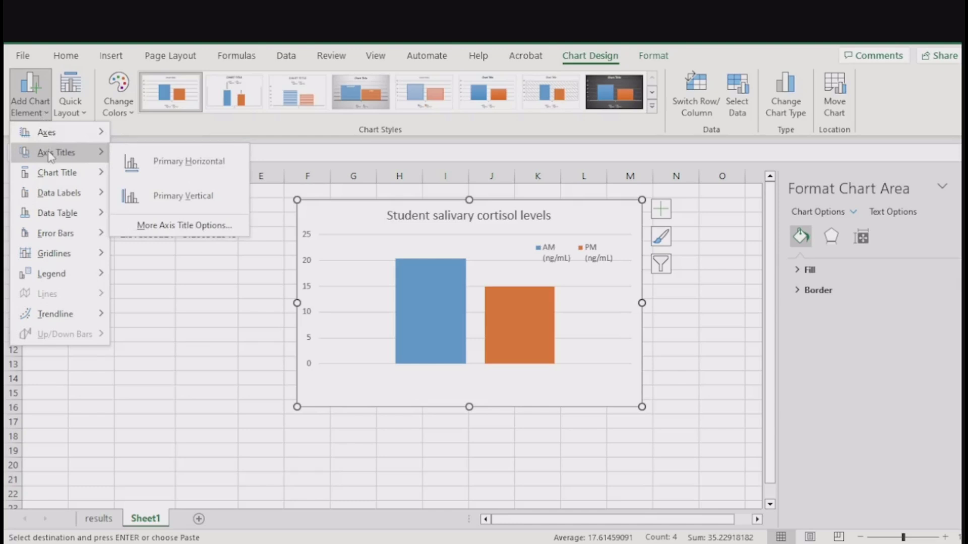
left_click(199, 162)
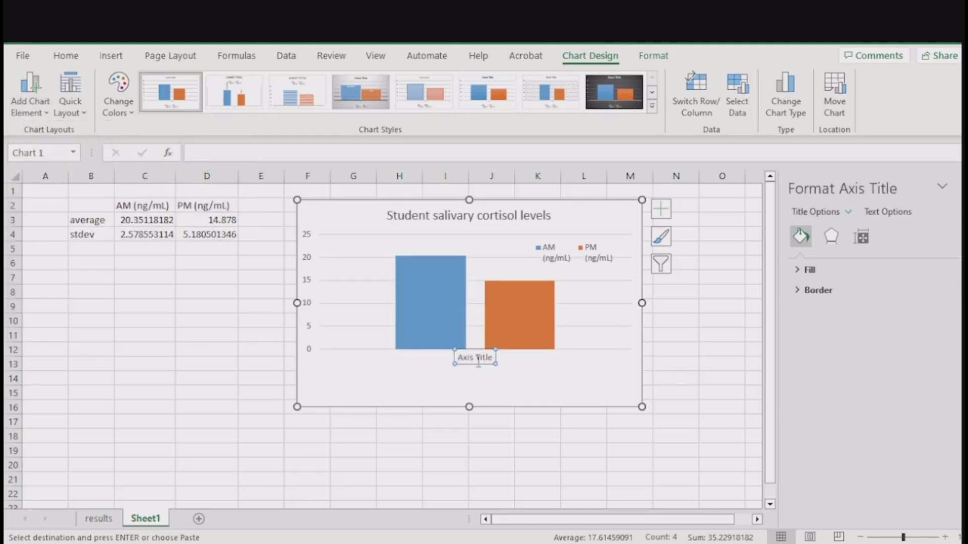
left_click_drag(478, 366, 477, 381)
triple_click(474, 373)
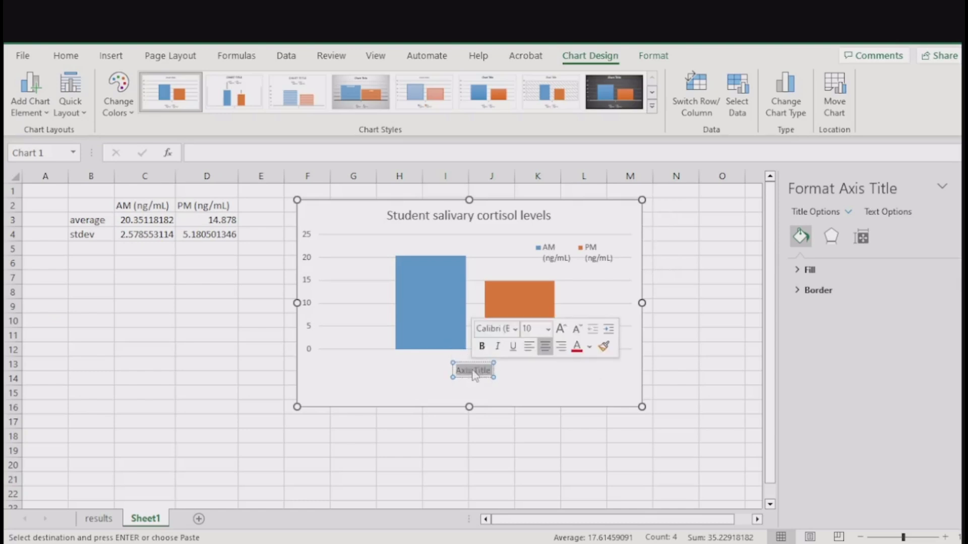
type("Time of day")
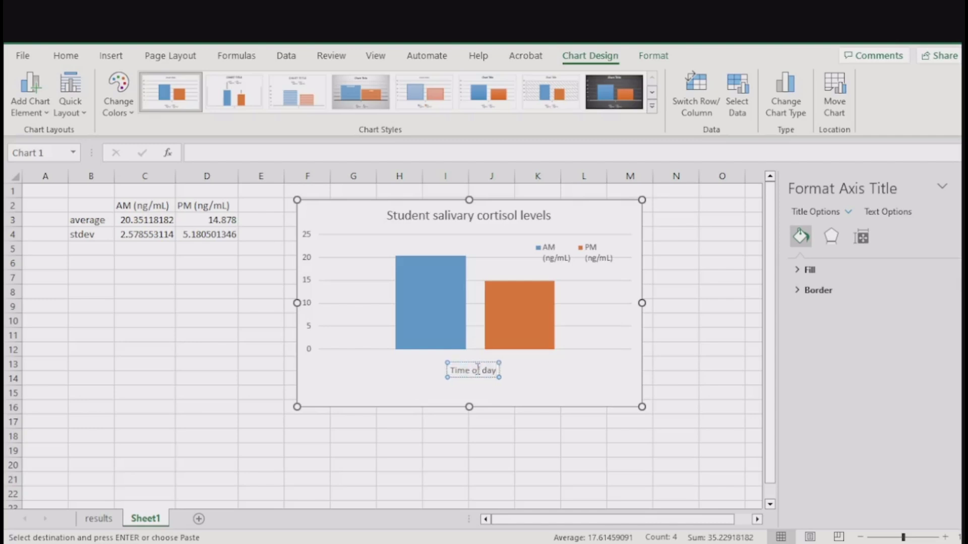
Set the font size of the "Time of day" axis title to 18.
triple_click(478, 370)
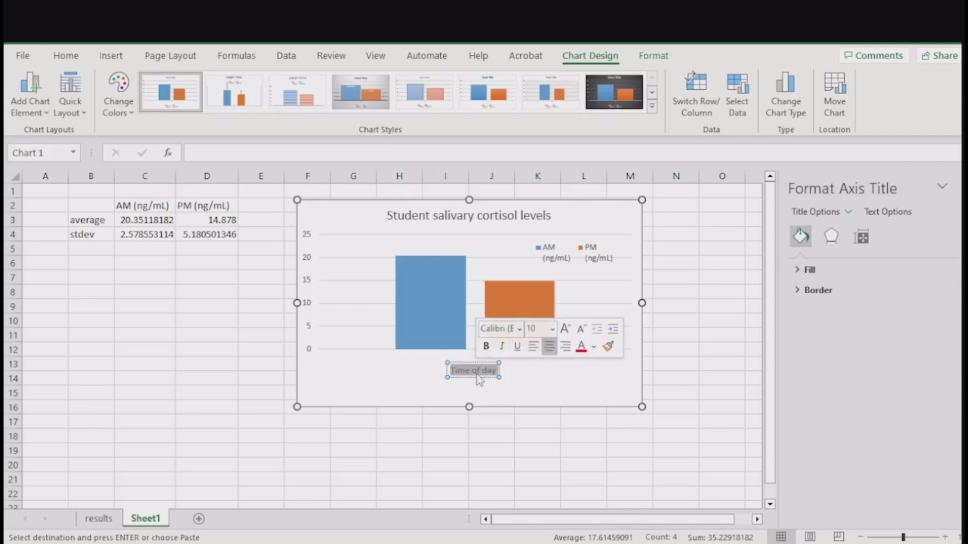
left_click(553, 329)
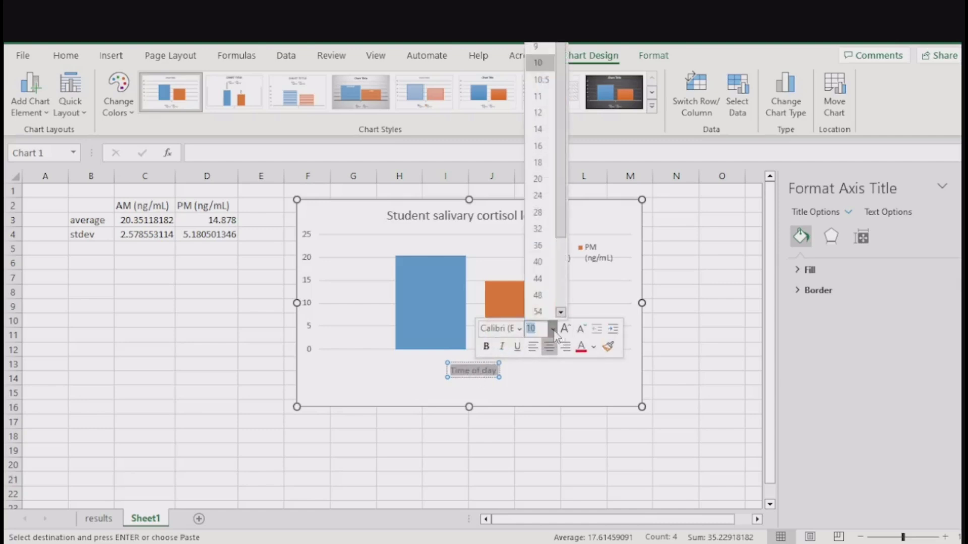
left_click(538, 162)
left_click(558, 396)
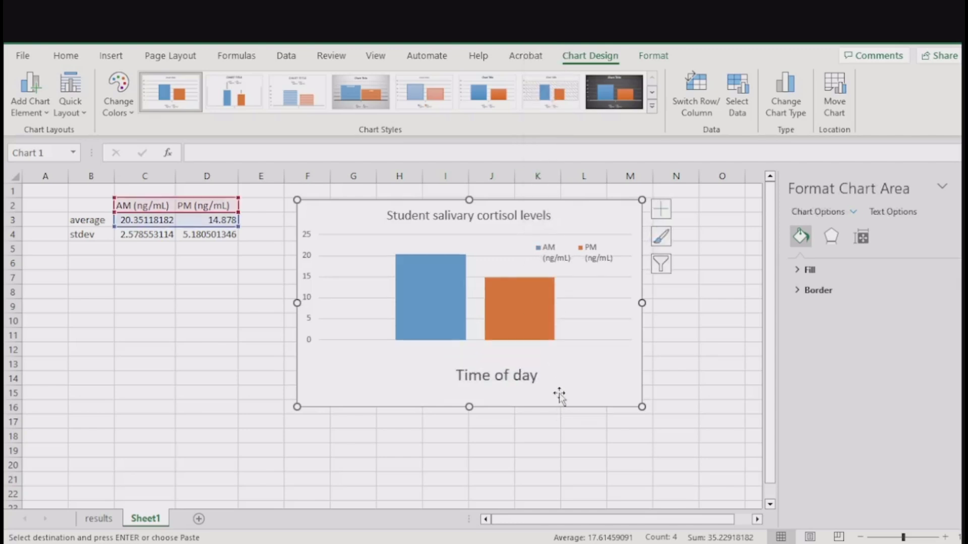
Extend the plot area downward and move the "Time of day" title lower, centred just beneath the columns.
left_click(459, 337)
left_click(474, 340)
left_click_drag(475, 340, 471, 357)
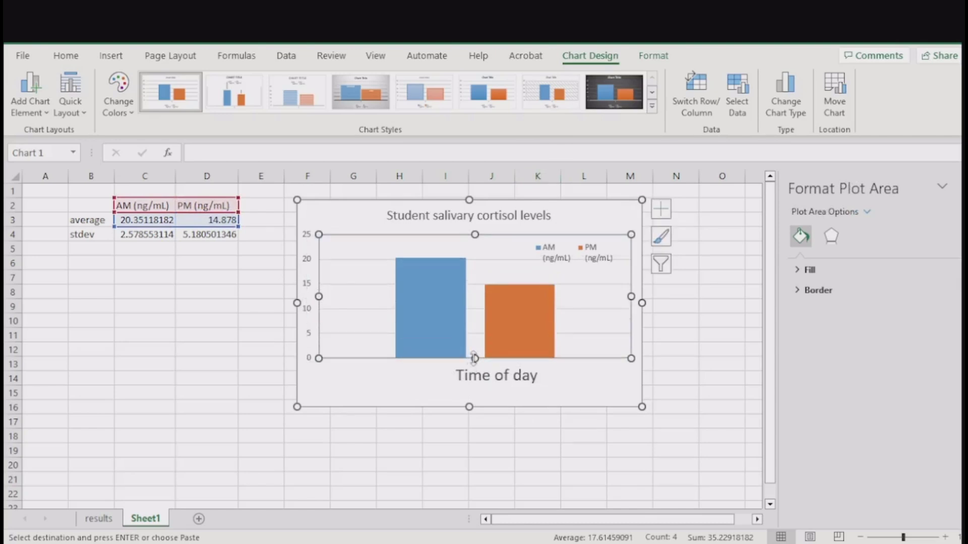
left_click(481, 332)
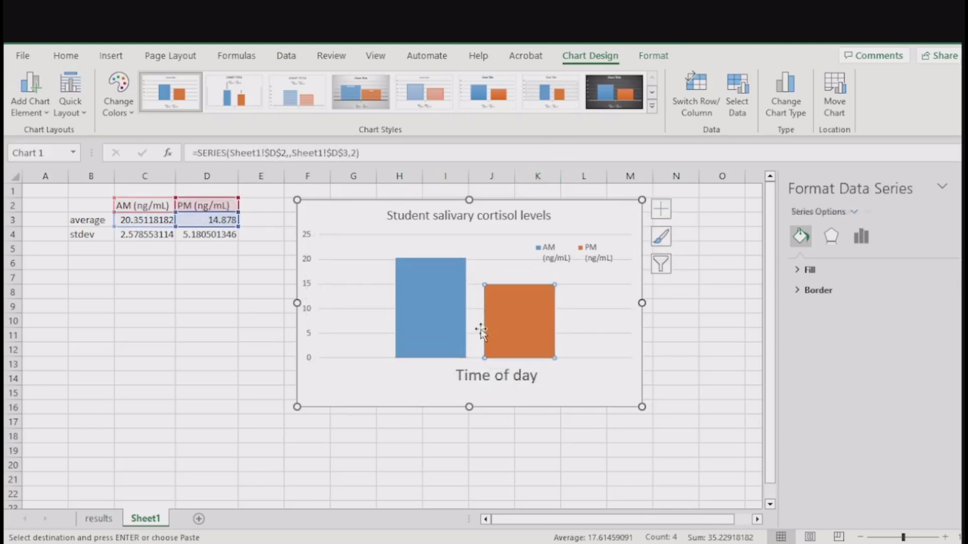
left_click(476, 356)
mouse_move(474, 358)
left_mouse_down()
mouse_move(475, 350)
mouse_move(475, 360)
left_mouse_up()
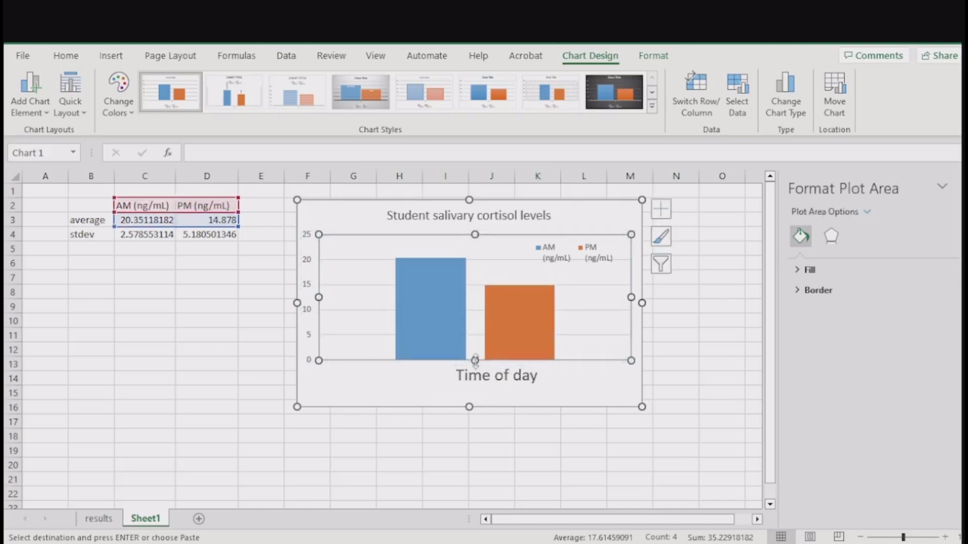
left_click(484, 383)
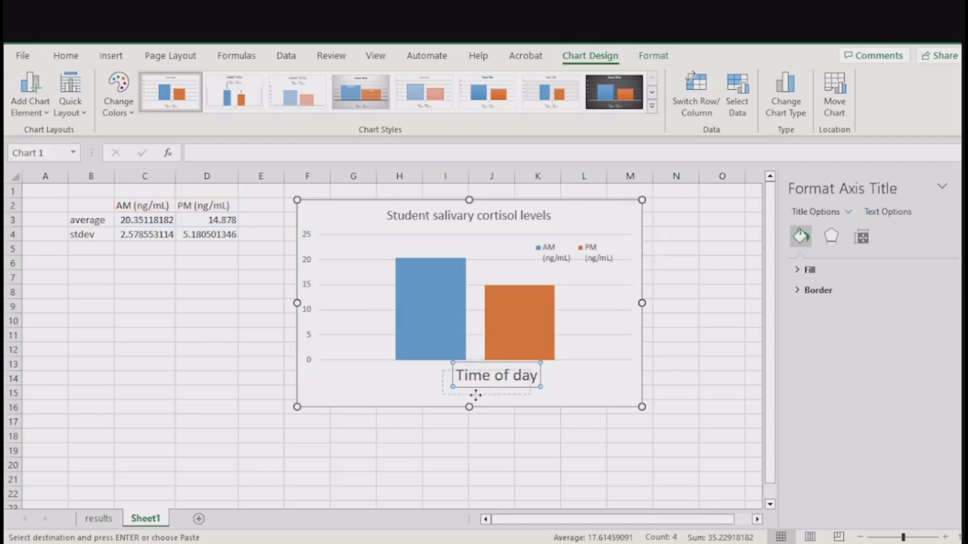
left_click_drag(471, 395, 461, 401)
left_click(475, 355)
left_click_drag(477, 365, 467, 392)
left_click(481, 390)
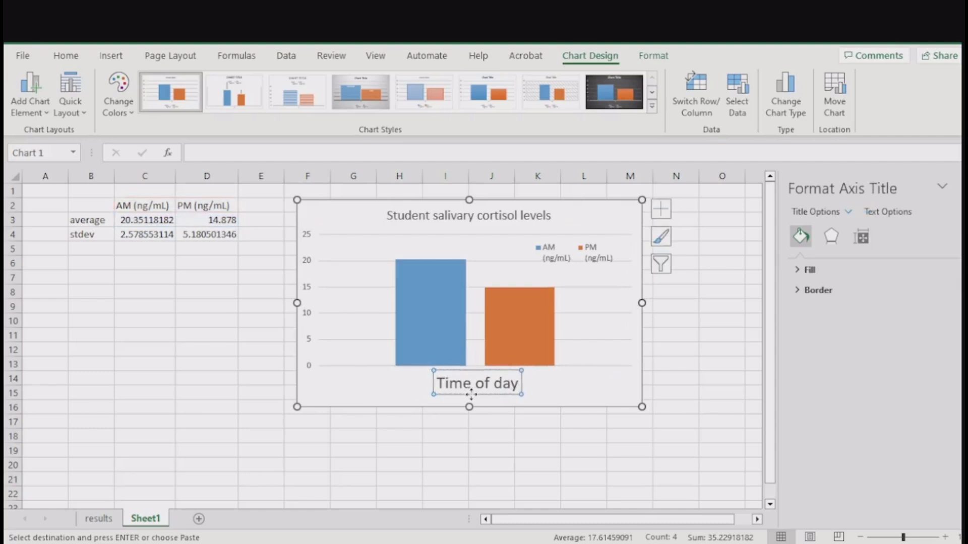
Add a primary vertical axis title reading "Salivary Cortisol Level (ng/ml)" to the chart.
left_click(317, 330)
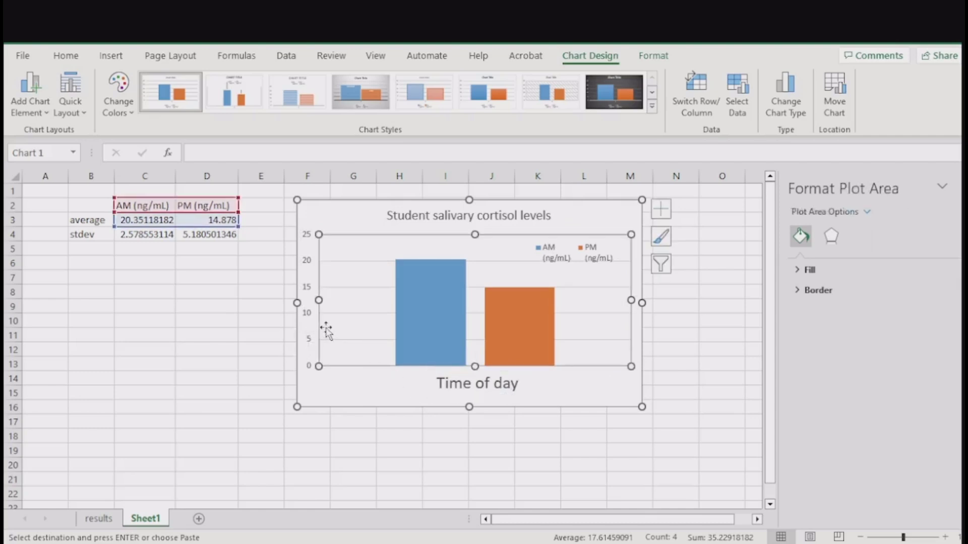
left_click(340, 385)
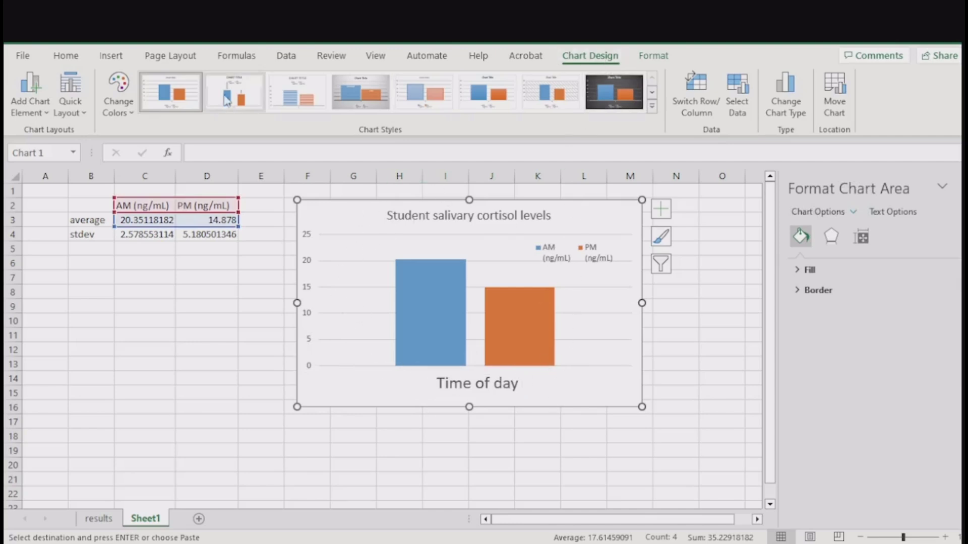
left_click(41, 112)
mouse_move(57, 160)
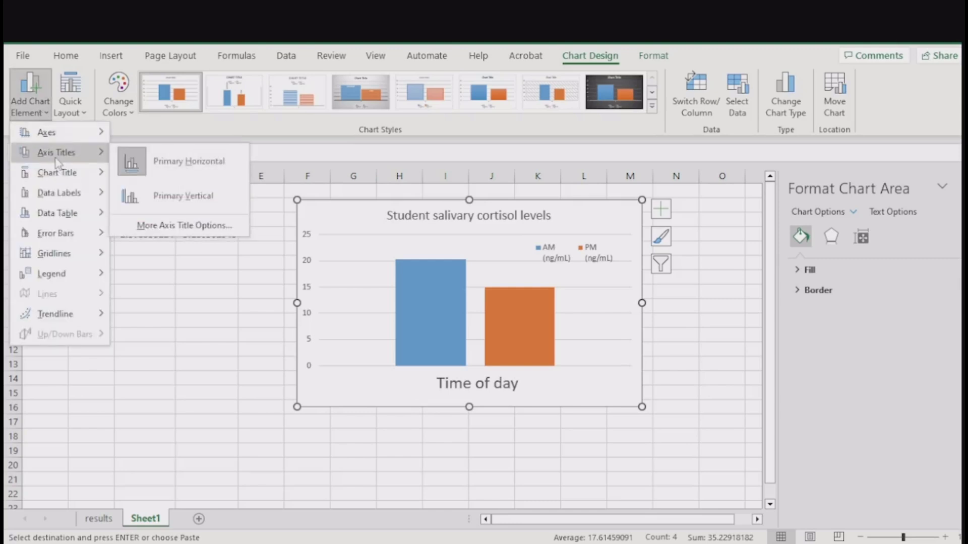
left_click(190, 201)
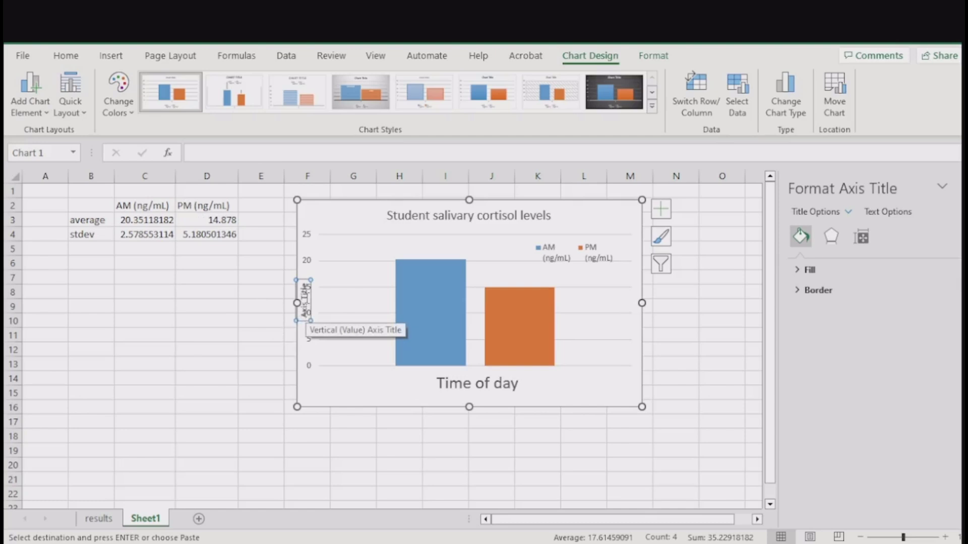
triple_click(304, 308)
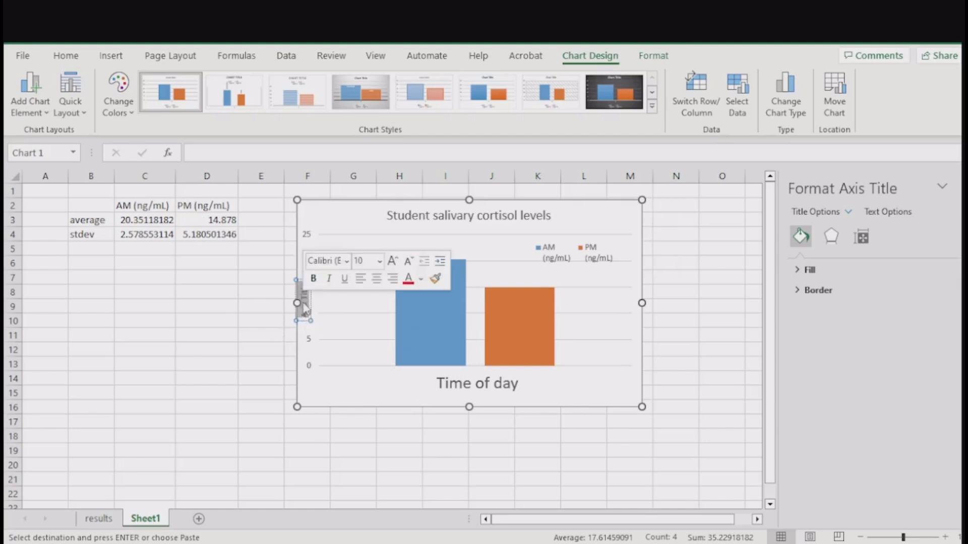
type("salivary Cortisol Level (ng/ml)")
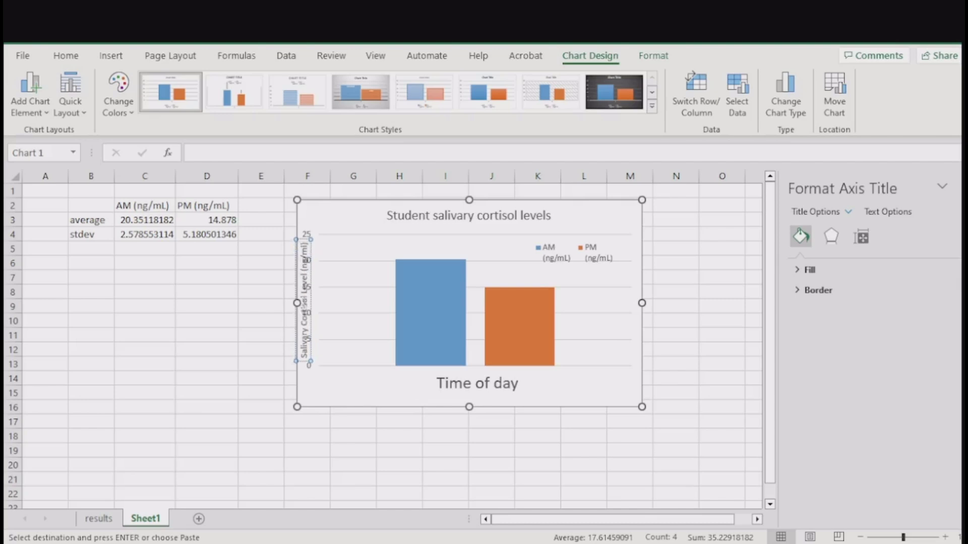
left_click(373, 402)
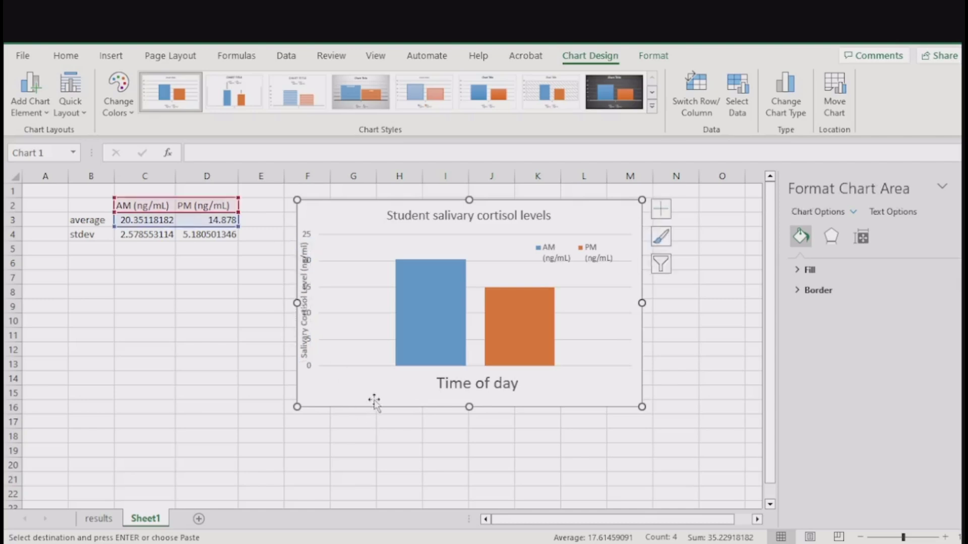
Narrow the plot area from its left edge and move the vertical axis title left, clear of the axis numbers.
left_click(318, 335)
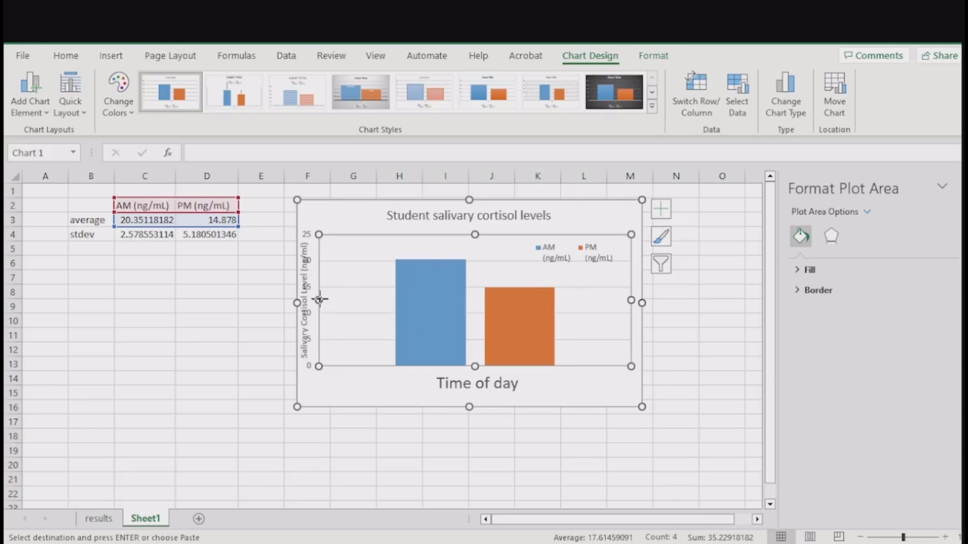
left_click_drag(319, 299, 347, 299)
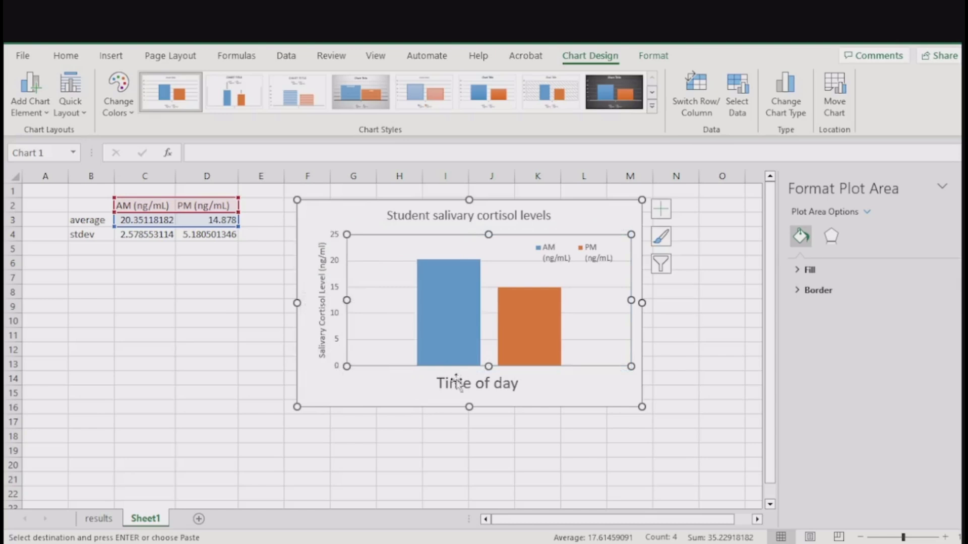
left_click(325, 304)
left_click_drag(328, 303, 321, 306)
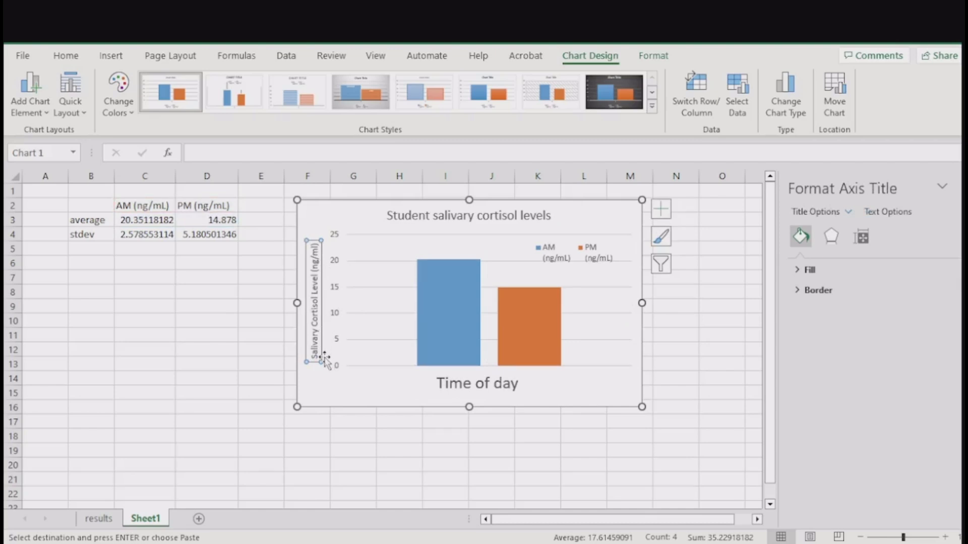
Set the font size of the "Salivary Cortisol Level (ng/ml)" axis title to 16.
left_click(465, 391)
left_click(314, 325)
right_click(322, 313)
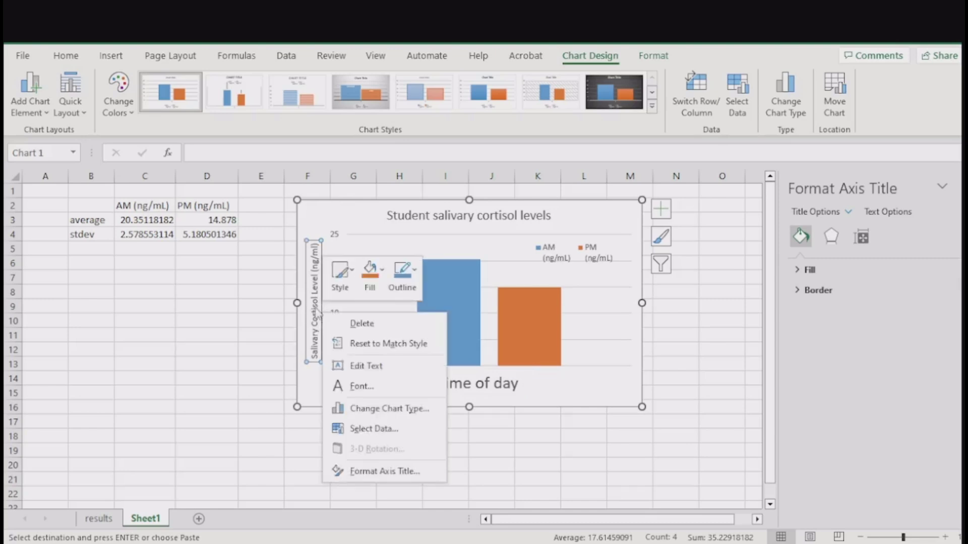
left_click(361, 386)
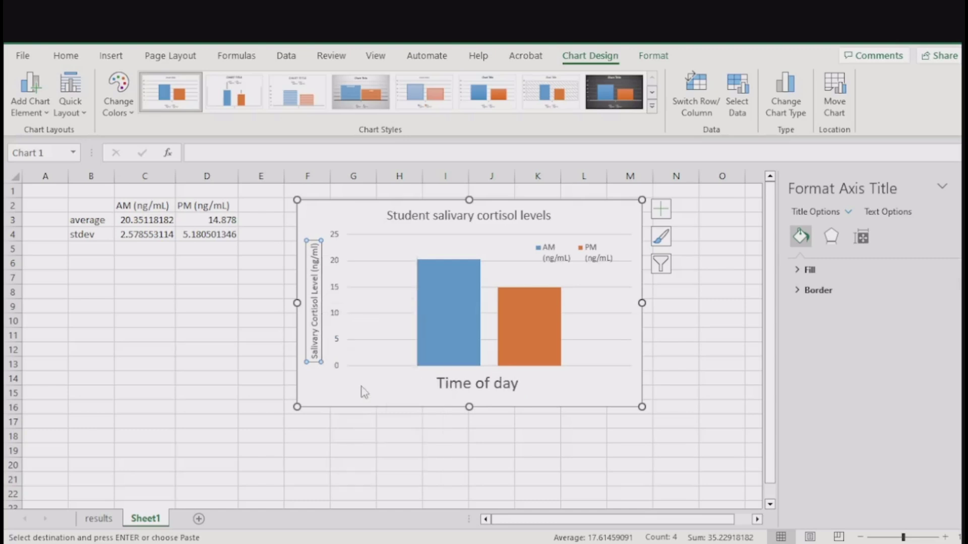
left_click_drag(598, 235, 578, 237)
type("16")
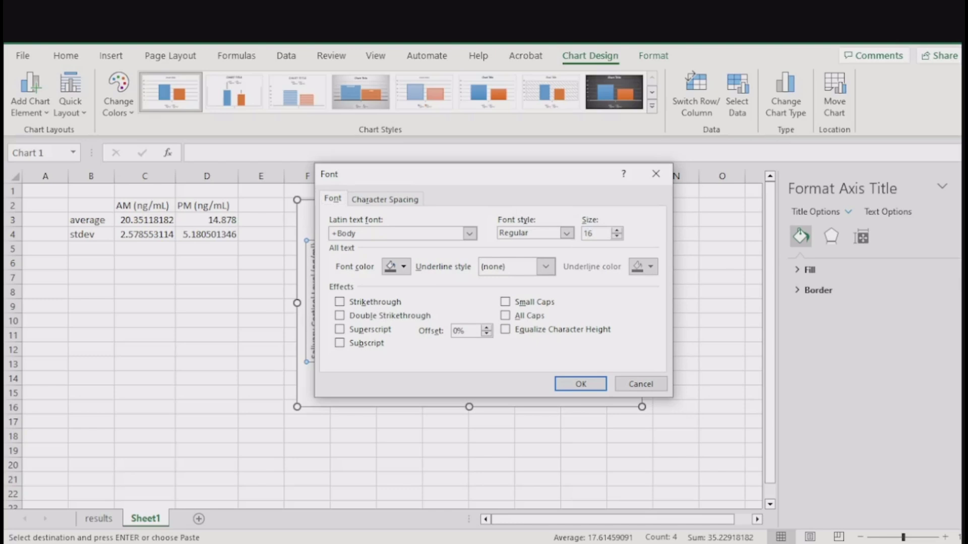
key("Return")
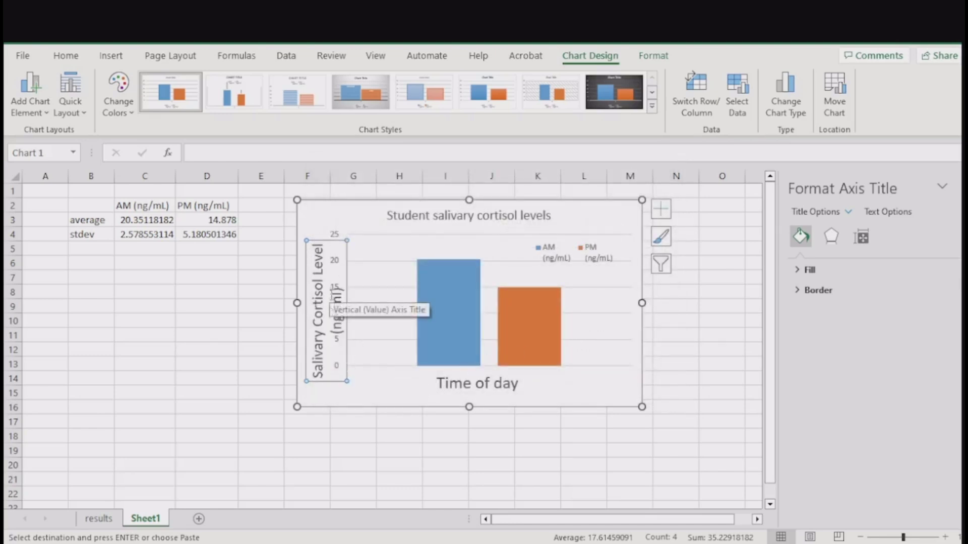
Increase the chart's height down to row 20 and move the vertical axis title up alongside the value axis.
left_click_drag(468, 407, 464, 456)
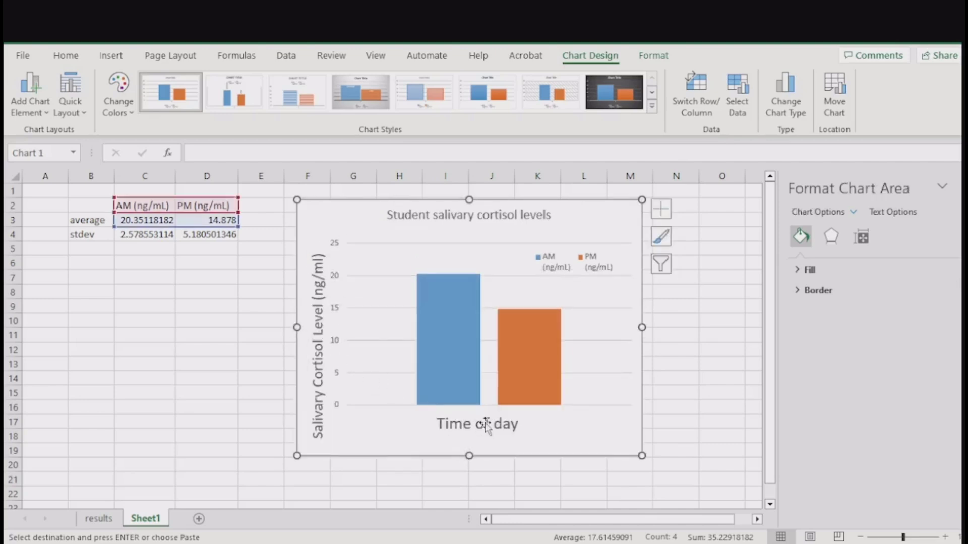
left_click(451, 251)
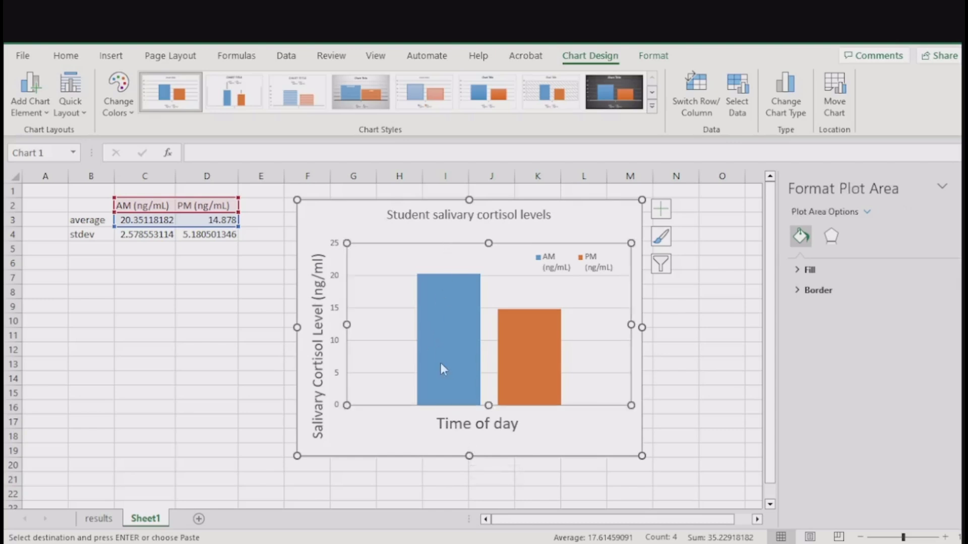
left_click(396, 423)
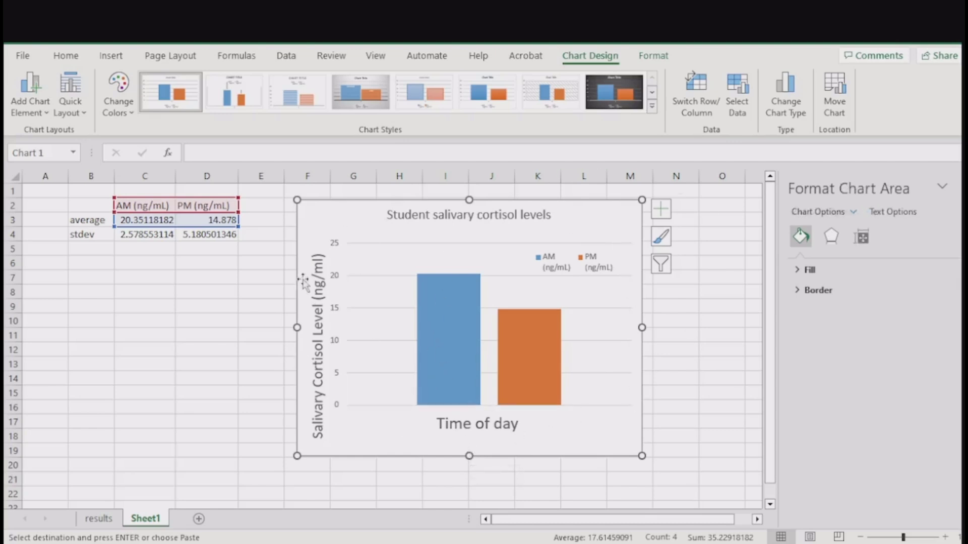
left_click_drag(470, 455, 469, 469)
left_click(314, 379)
left_click_drag(325, 339, 323, 329)
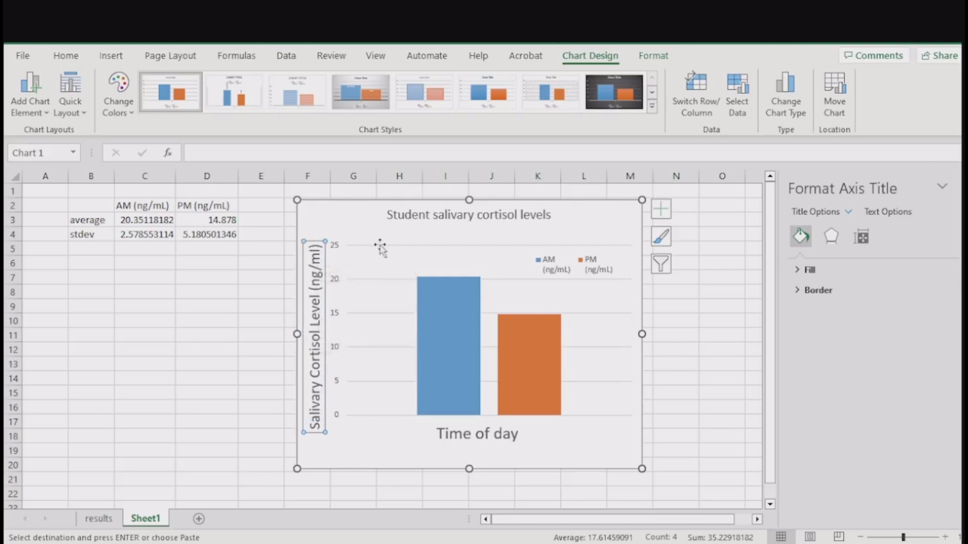
Move the "Time of day" title down near the chart's bottom edge and extend the plot area down toward it.
left_click(488, 445)
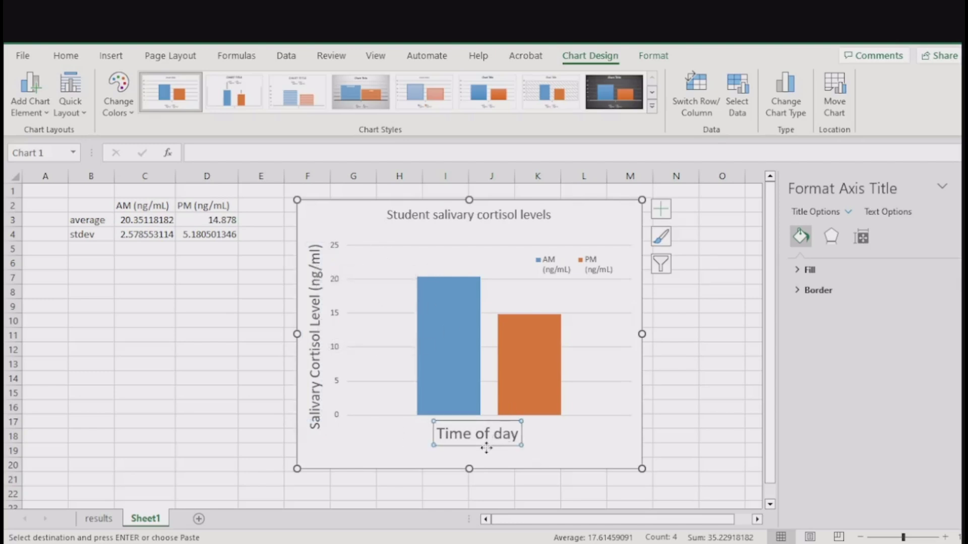
left_click_drag(485, 449, 484, 467)
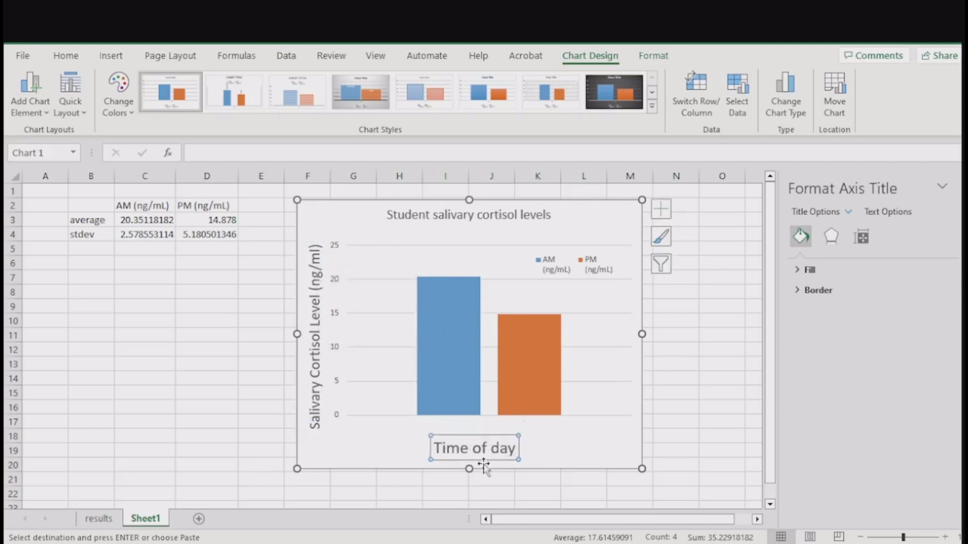
left_click(487, 415)
left_click_drag(489, 415, 488, 428)
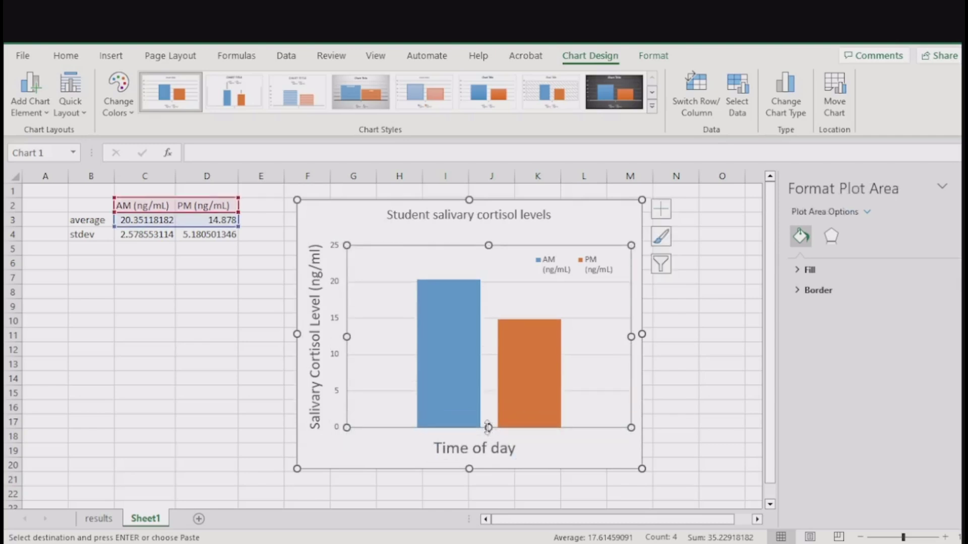
Enlarge the font of the vertical axis numbers and narrow the plot area from its left edge to clear the axis title.
left_click(336, 324)
right_click(336, 324)
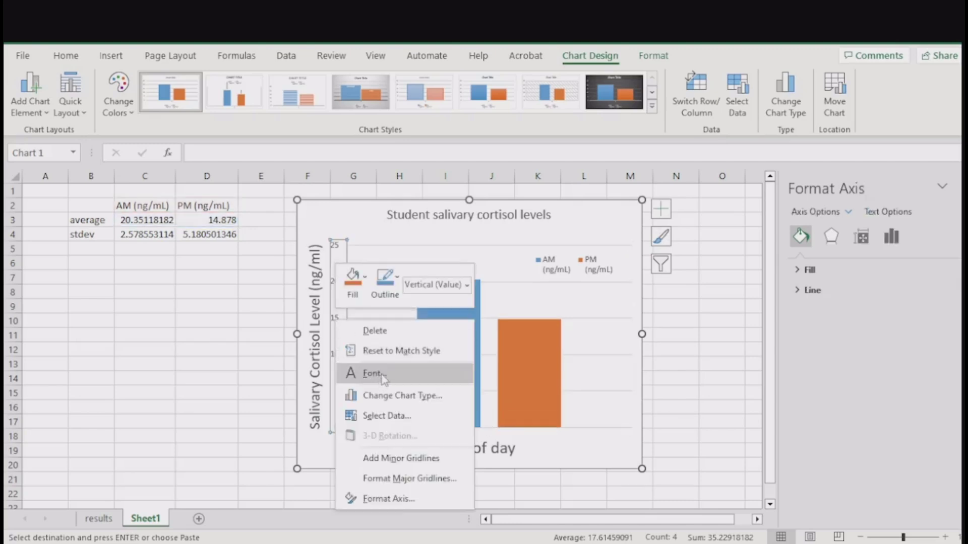
left_click(339, 329)
right_click(339, 328)
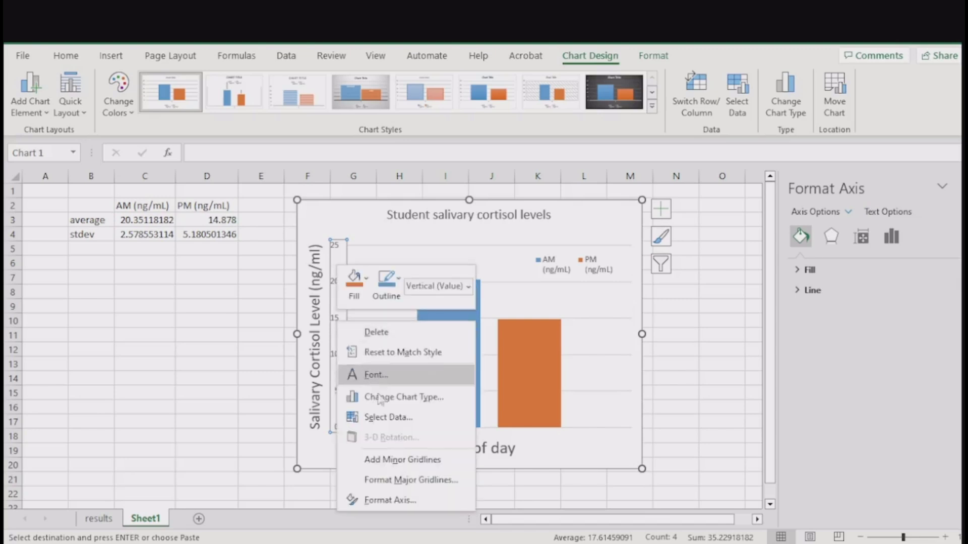
left_click(389, 383)
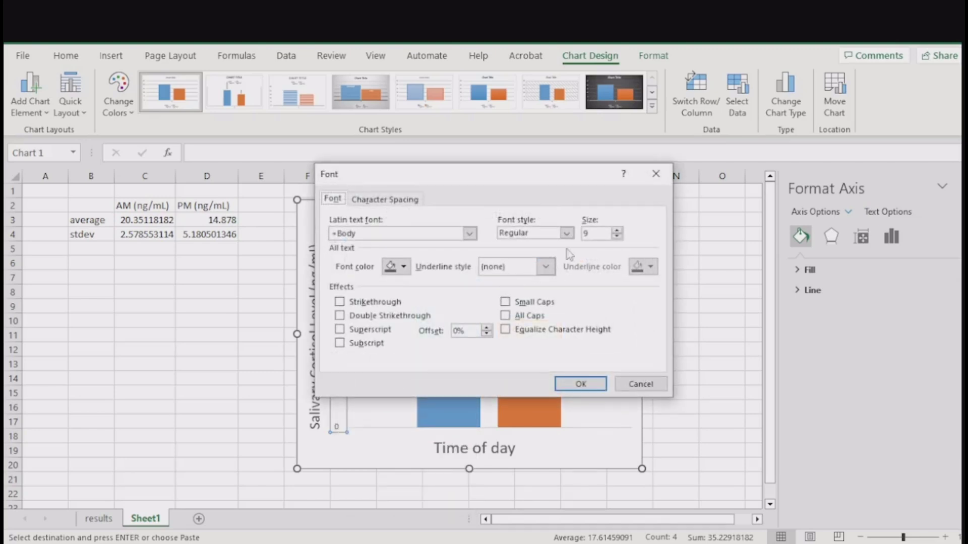
double_click(602, 232)
left_click(580, 384)
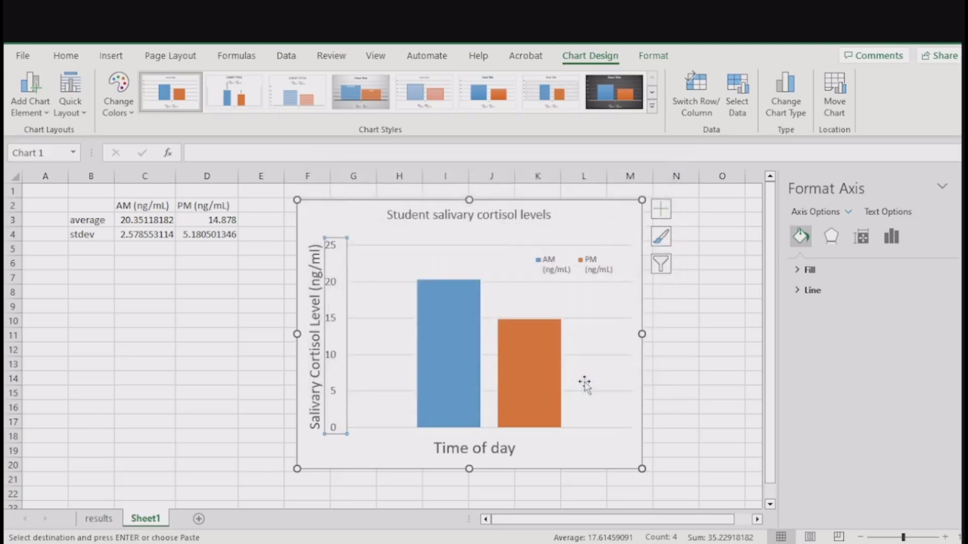
left_click(365, 343)
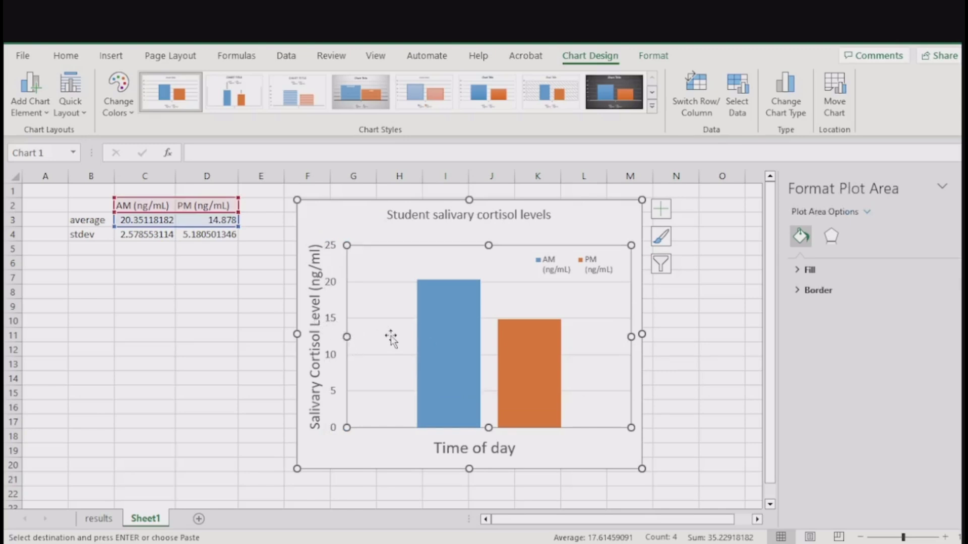
left_click_drag(348, 336, 358, 336)
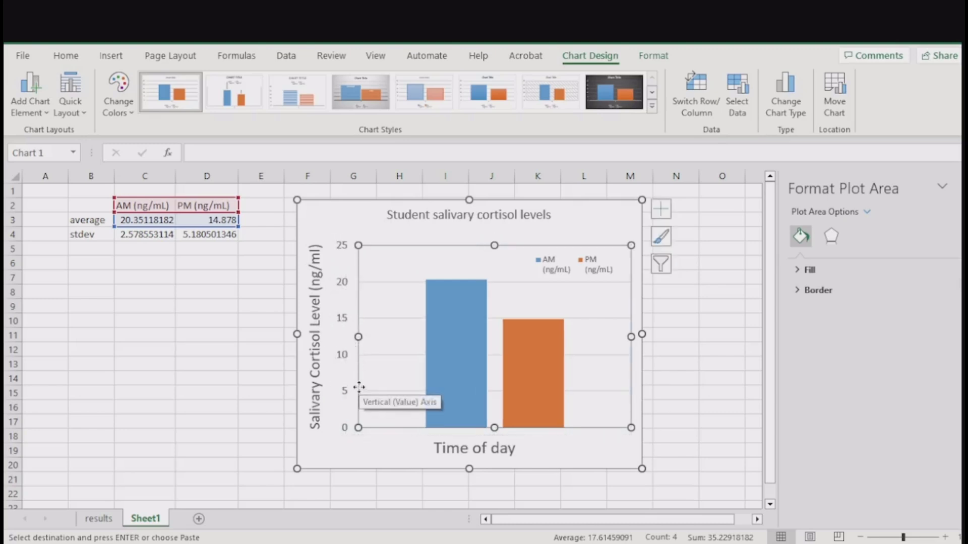
Enlarge the legend's font and reshape the legend box so the AM and PM entries stack vertically inside the chart.
left_click(555, 271)
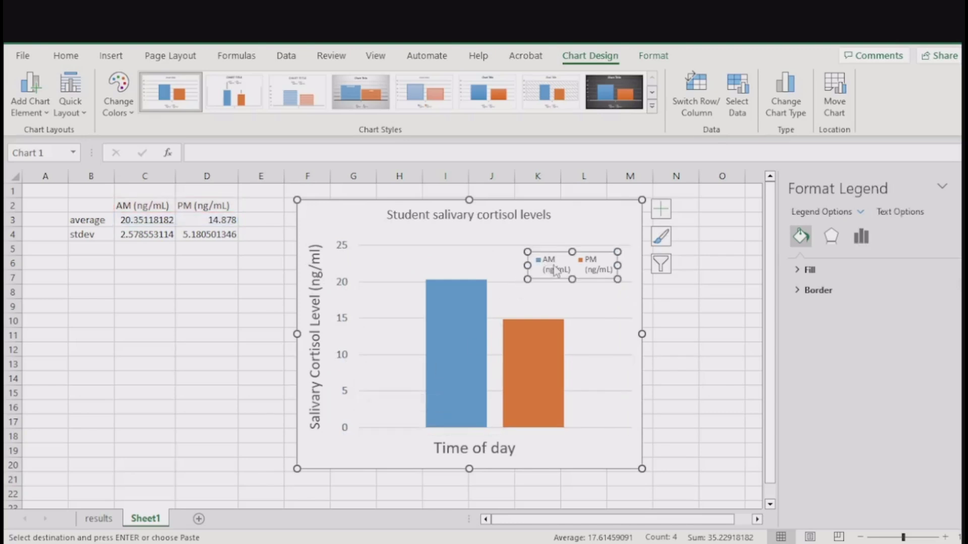
right_click(560, 273)
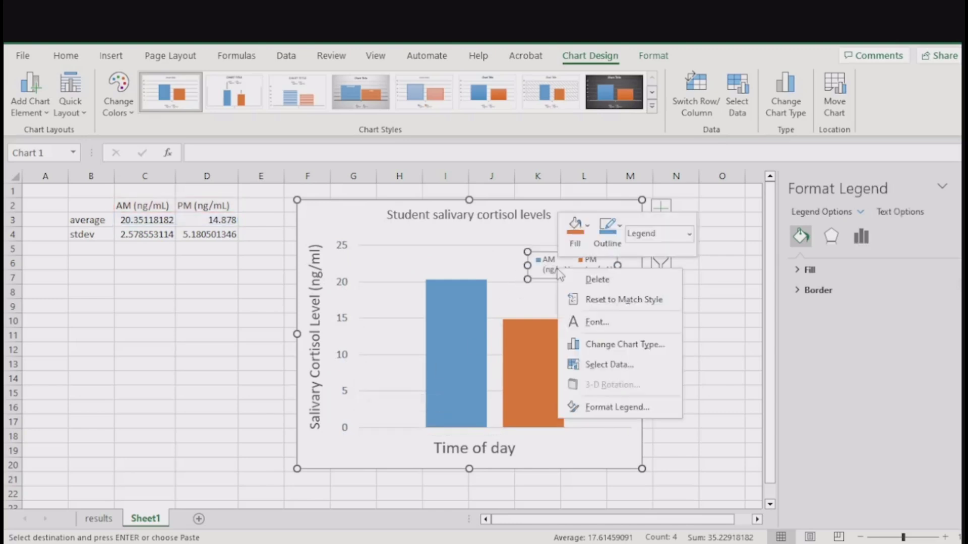
left_click(603, 325)
double_click(584, 235)
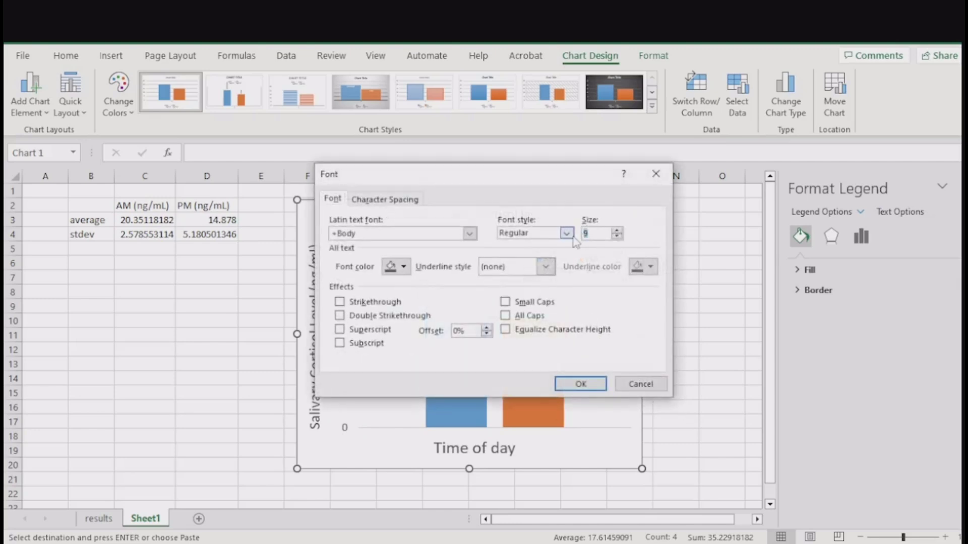
left_click(580, 384)
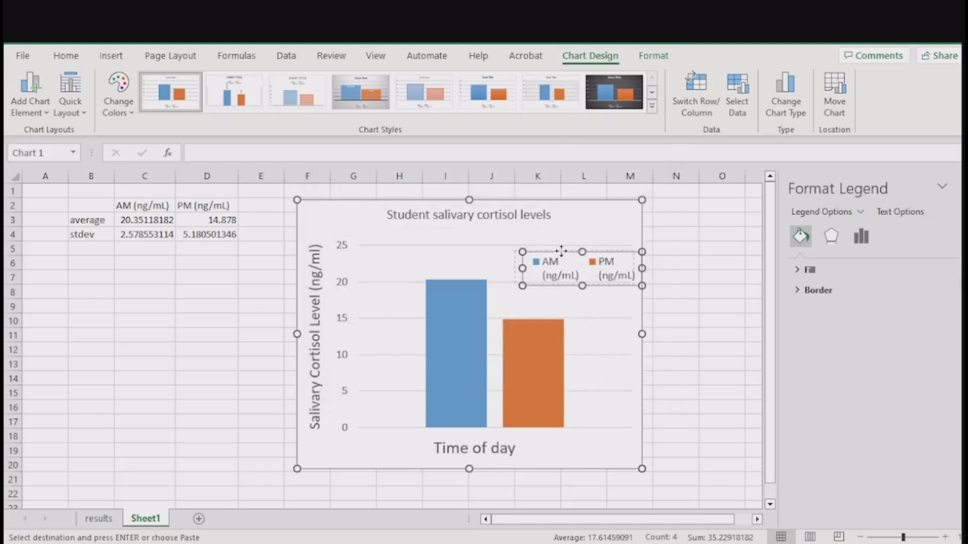
left_click_drag(557, 255, 550, 252)
left_click_drag(515, 283, 539, 278)
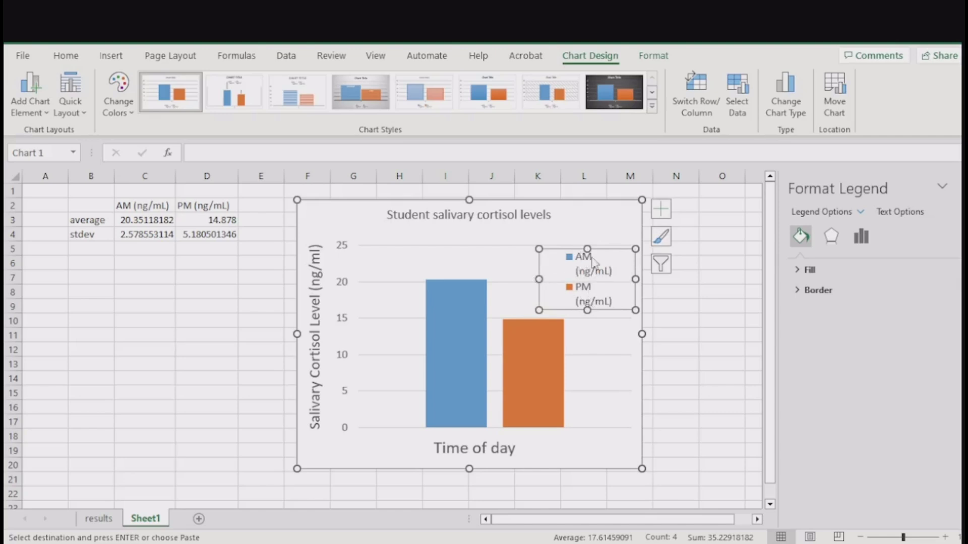
Fill the legend background with white and shift the "Time of day" title slightly right under the columns.
right_click(554, 278)
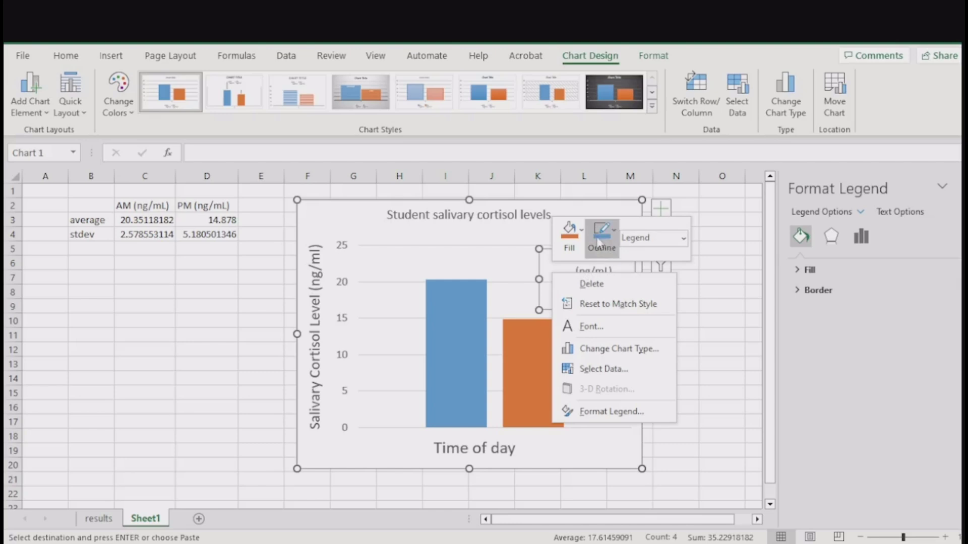
left_click(571, 241)
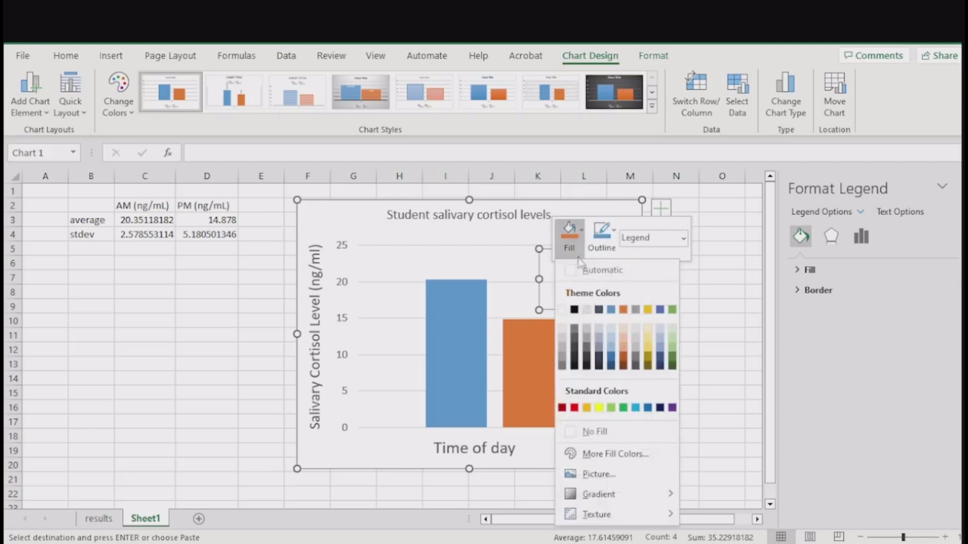
left_click(562, 310)
left_click(512, 271)
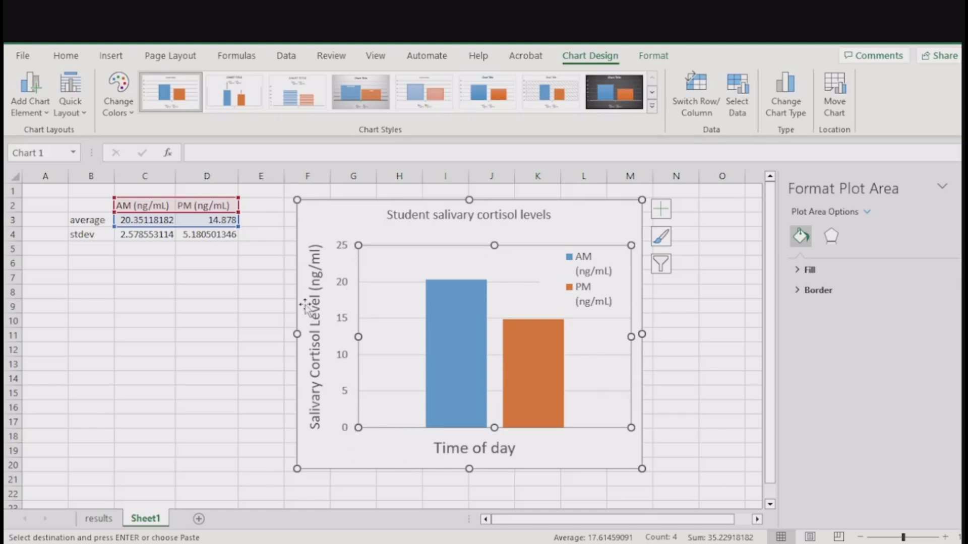
left_click(487, 454)
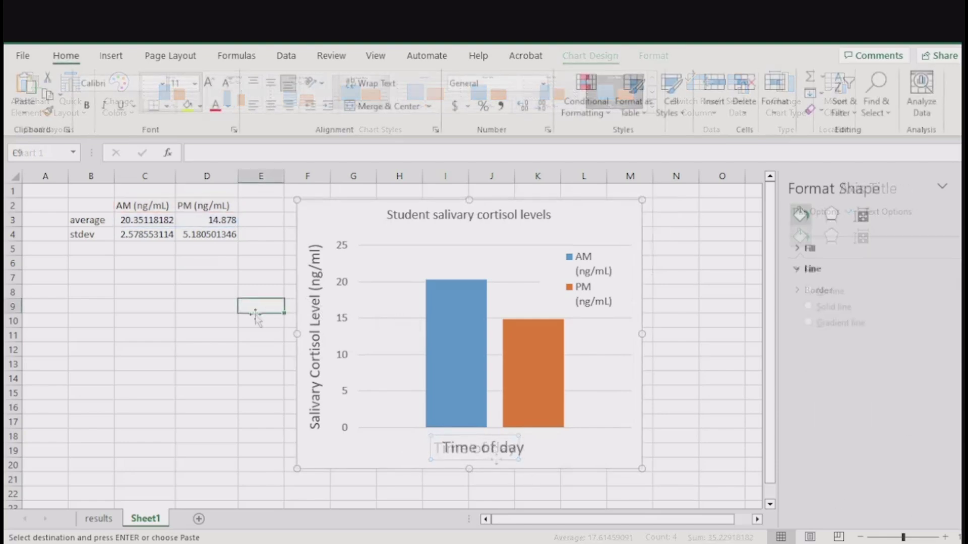
Add error bars with custom options to the AM (ng/mL) series.
left_click(328, 220)
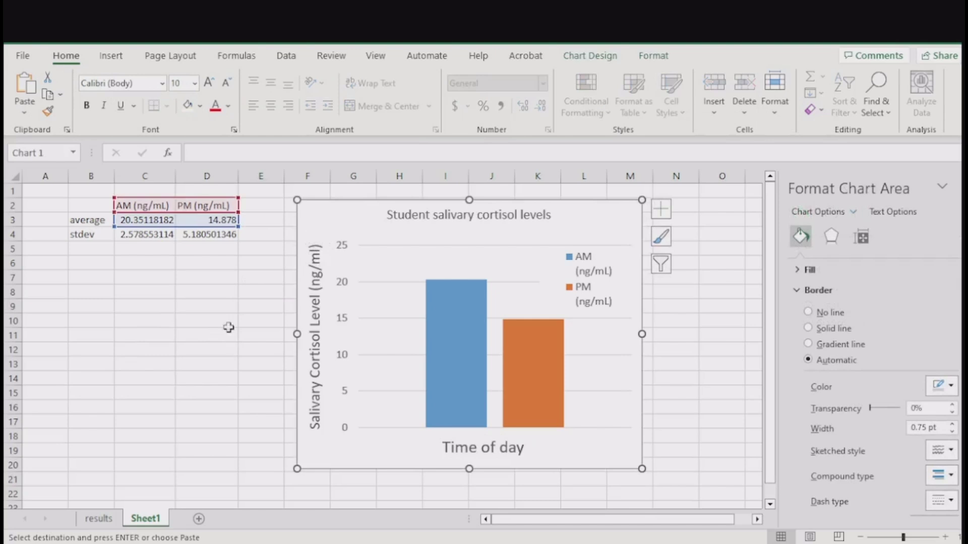
left_click(594, 58)
left_click(45, 114)
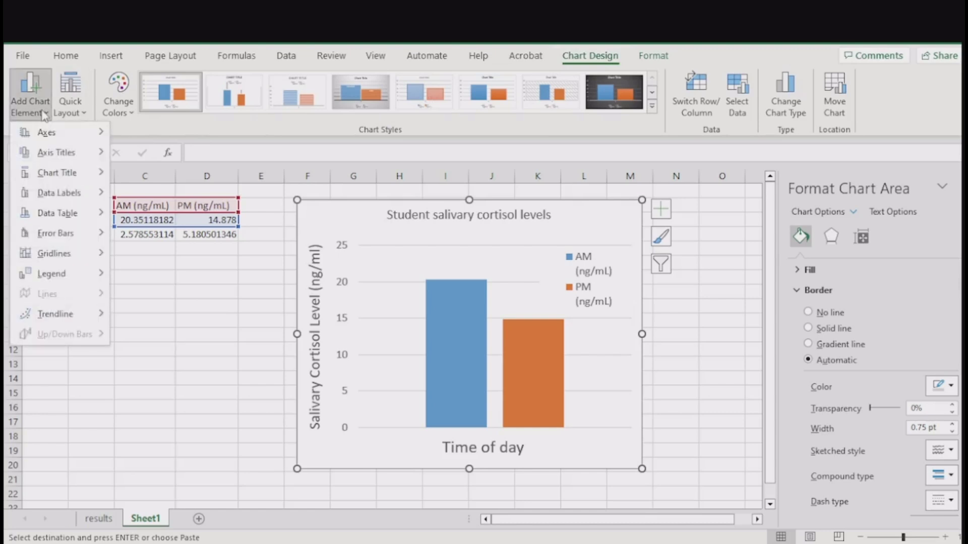
mouse_move(67, 235)
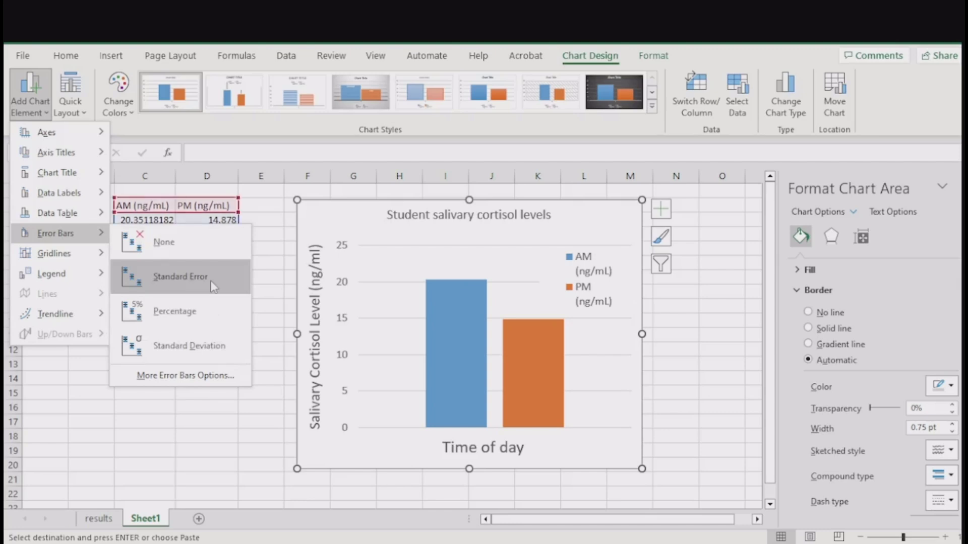
left_click(218, 376)
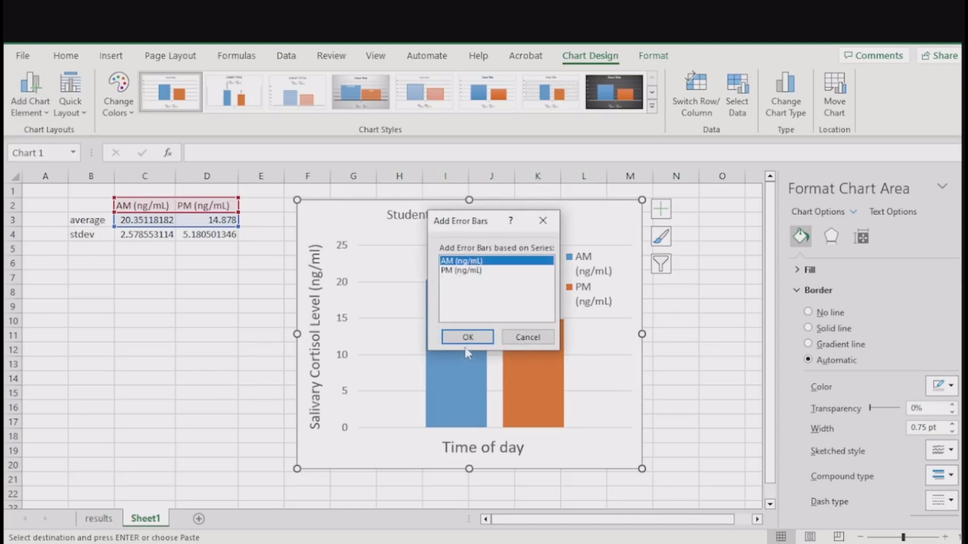
left_click(475, 336)
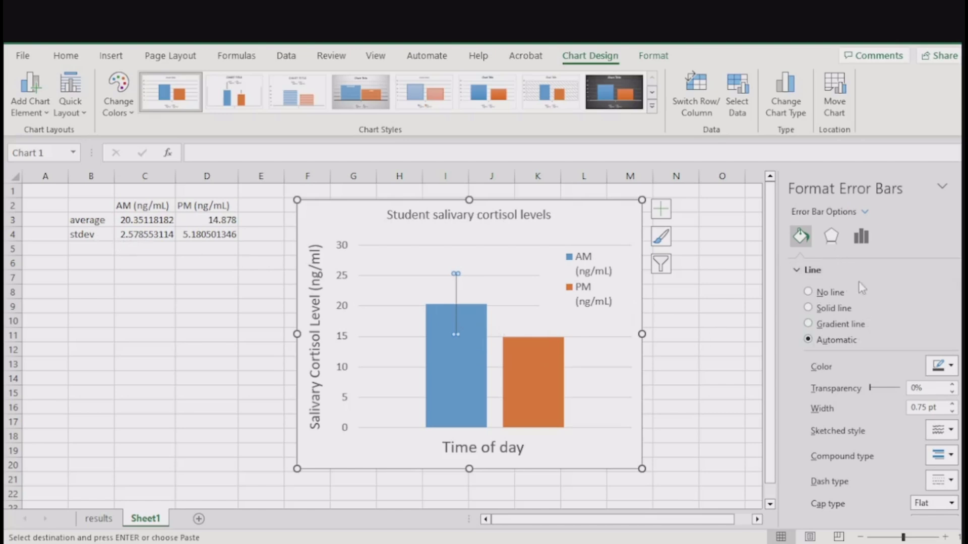
Set the AM error bars' error amount to a fixed value of 2.27.
scroll(866, 294, "down", 3)
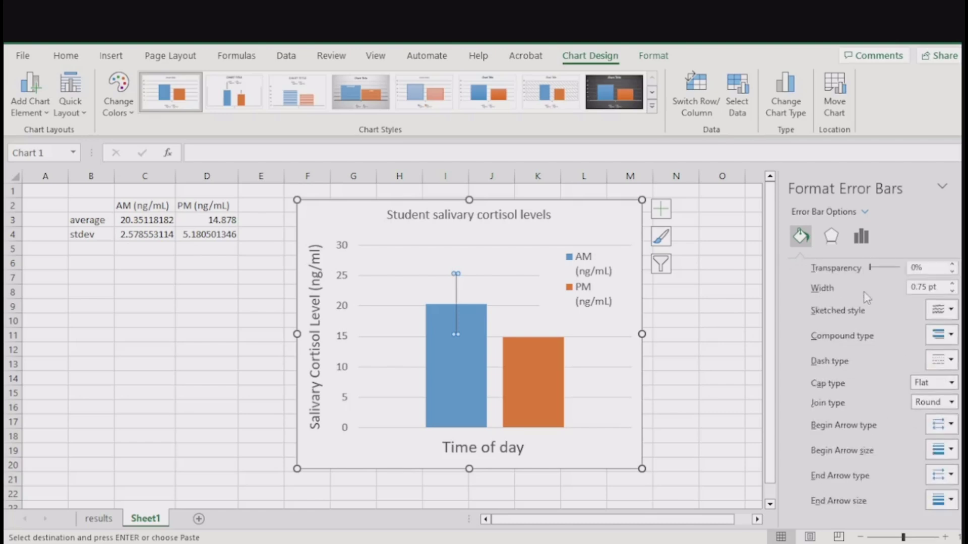
left_click(831, 235)
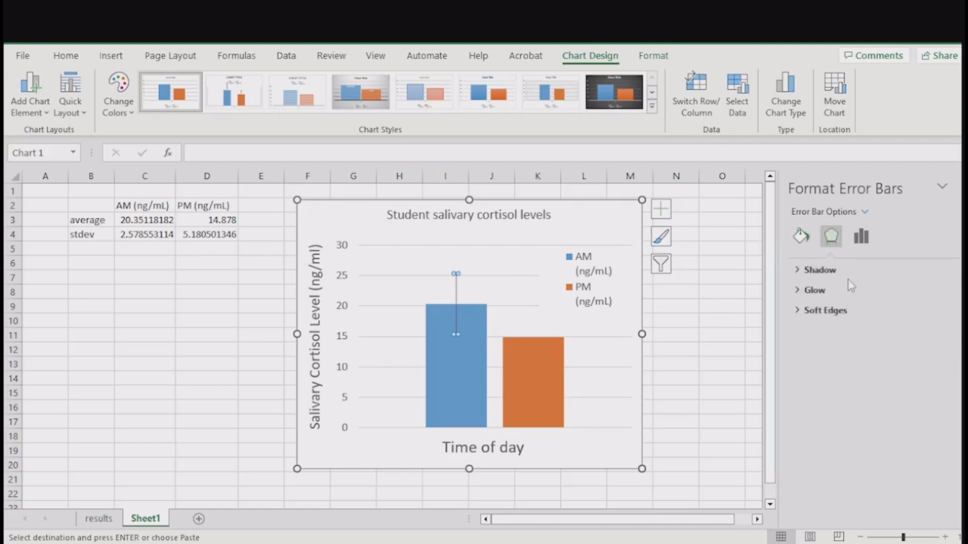
left_click(861, 235)
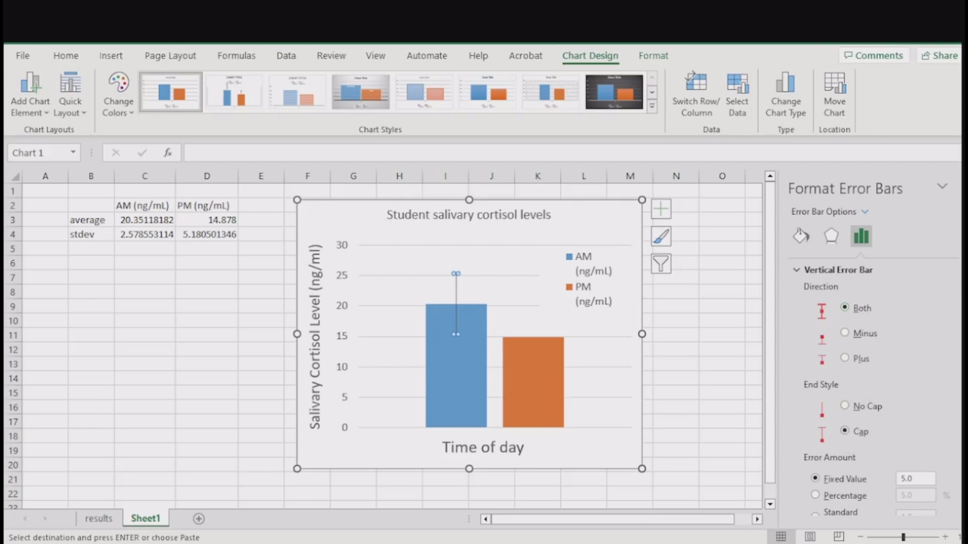
scroll(871, 392, "down", 2)
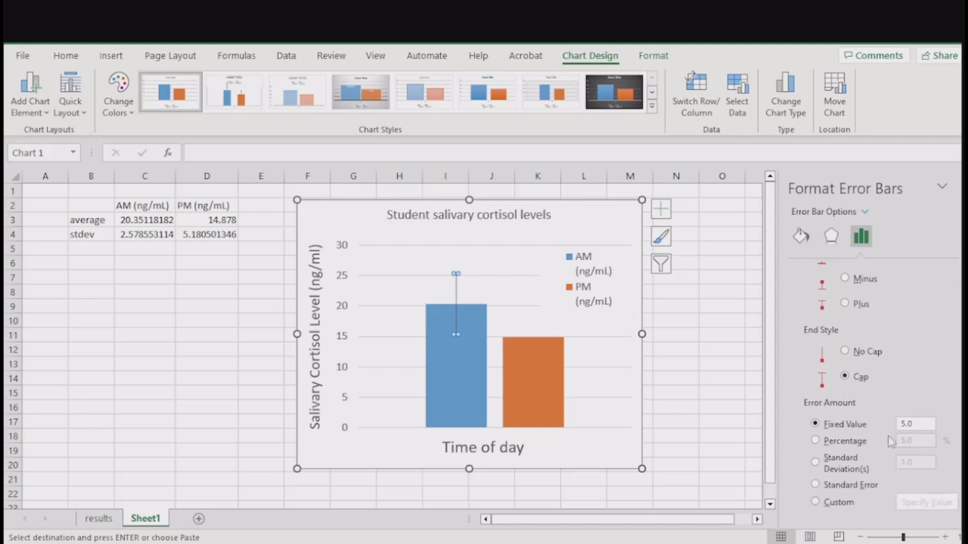
left_click(899, 428)
type("2.2")
left_click(722, 378)
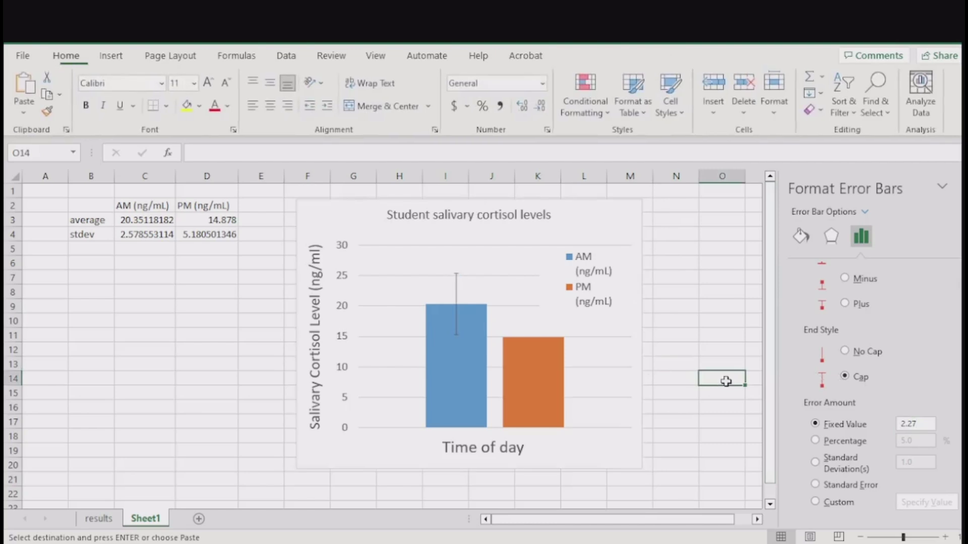
Set the line width of the AM error bars to 2.5 pt.
left_click(457, 275)
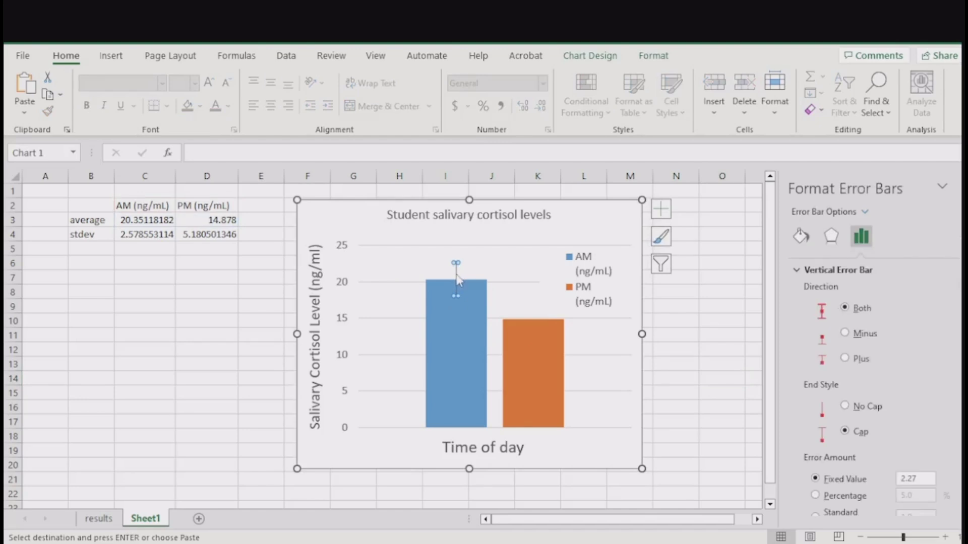
left_click(802, 238)
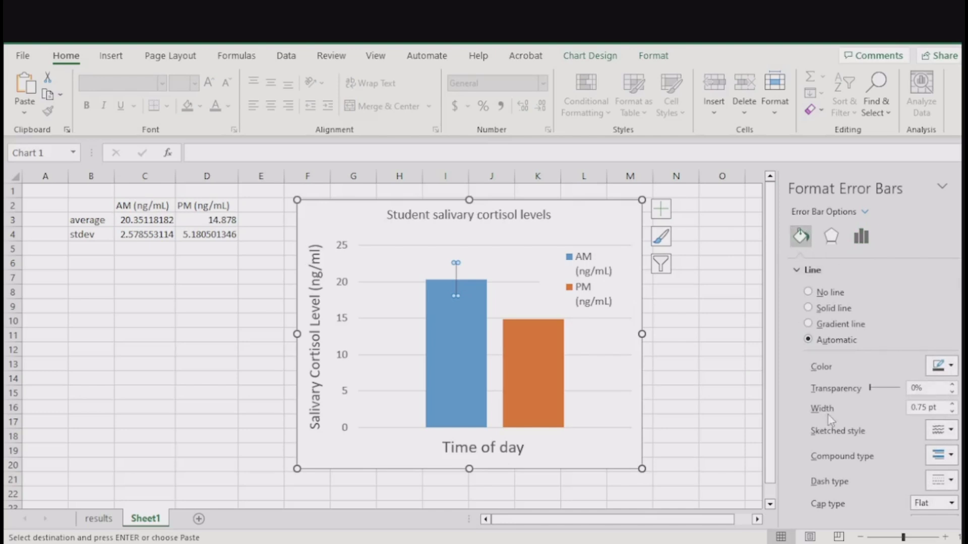
left_click(952, 404)
left_click(951, 403)
left_click(952, 403)
left_click(952, 404)
left_click(952, 404)
left_click(952, 404)
left_click(951, 404)
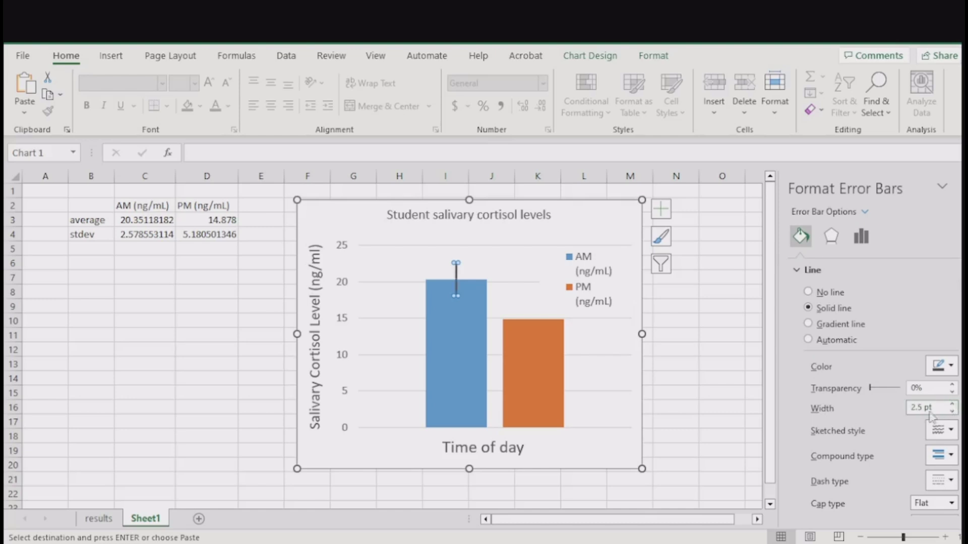
Add error bars with custom options to the PM (ng/mL) column series.
left_click(522, 299)
left_click(540, 340)
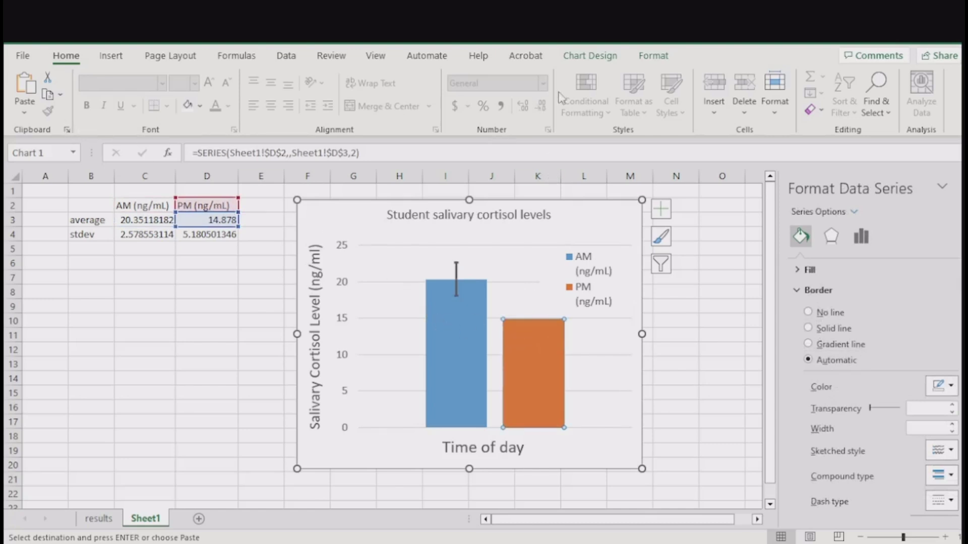
left_click(587, 56)
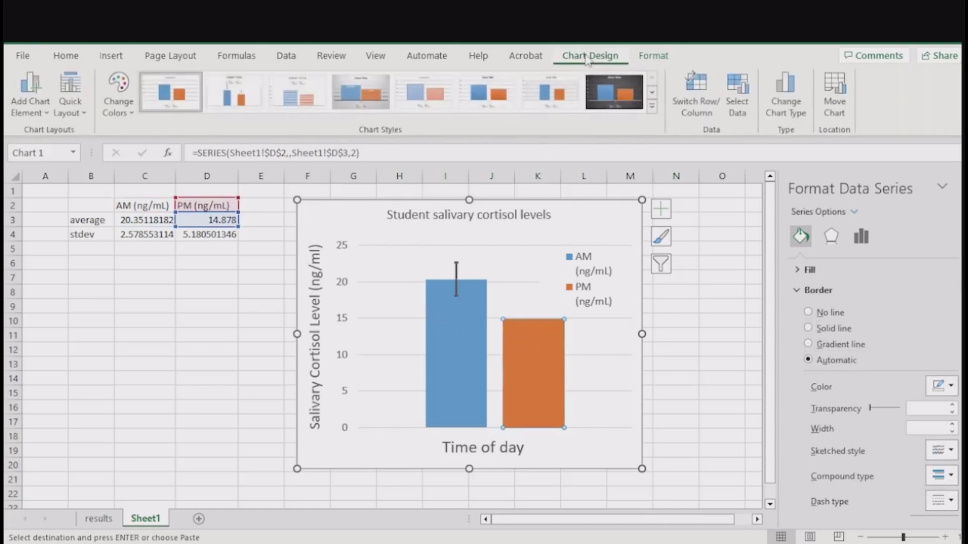
left_click(44, 112)
mouse_move(75, 234)
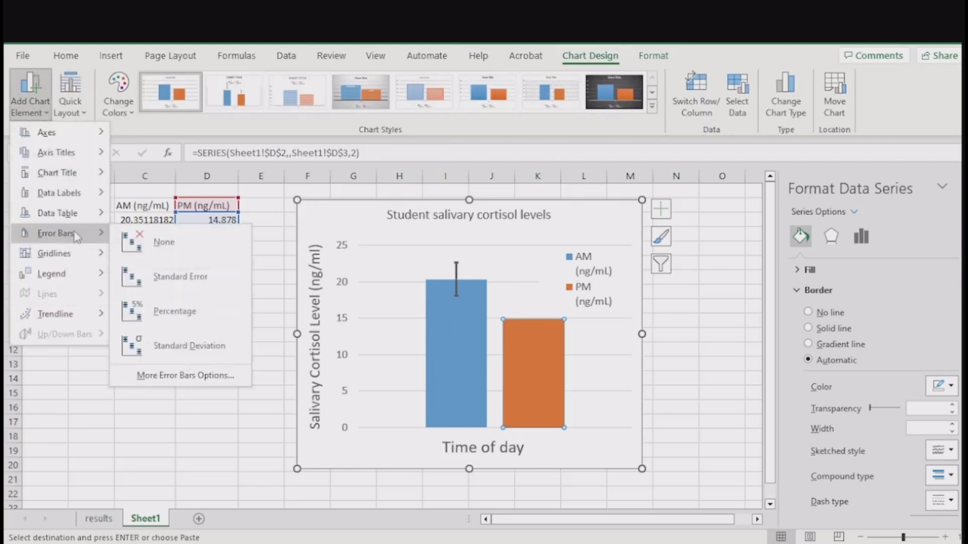
left_click(201, 374)
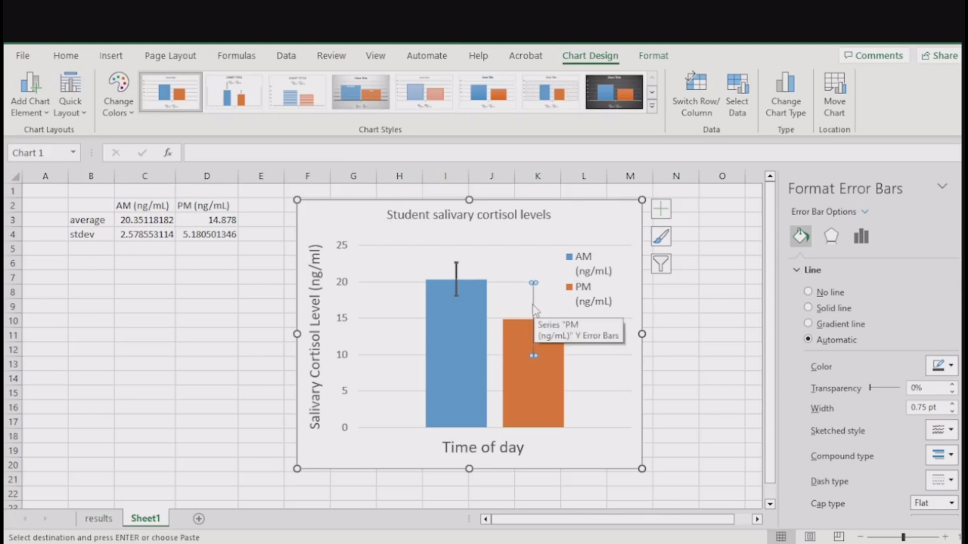
Set the line width of the PM error bars to 2.5 pt.
left_click(952, 404)
left_click(952, 404)
left_click(952, 404)
left_click(952, 404)
left_click(952, 404)
left_click(952, 405)
left_click(952, 404)
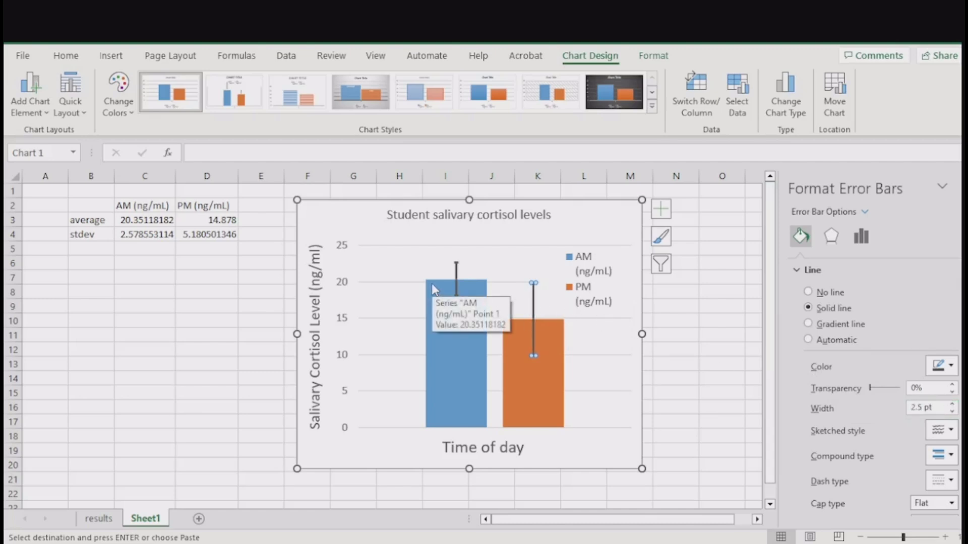
Set the fixed error amount of the PM error bars to match the PM standard deviation.
left_click(862, 237)
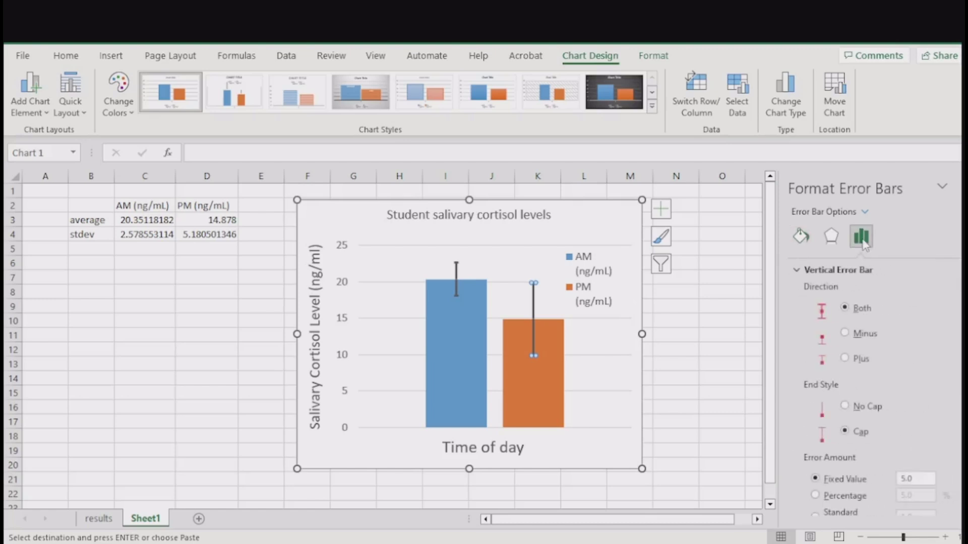
scroll(852, 416, "down", 2)
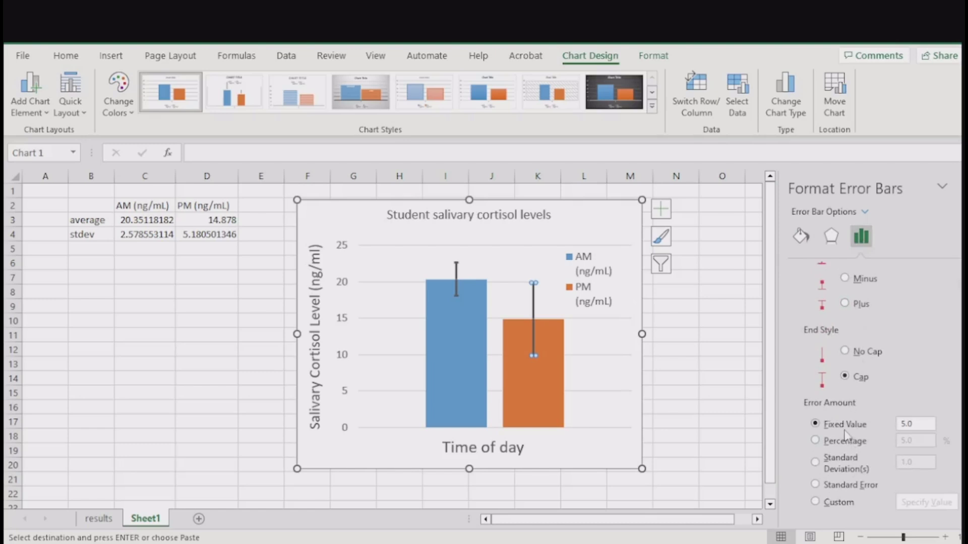
left_click(911, 424)
left_click(716, 354)
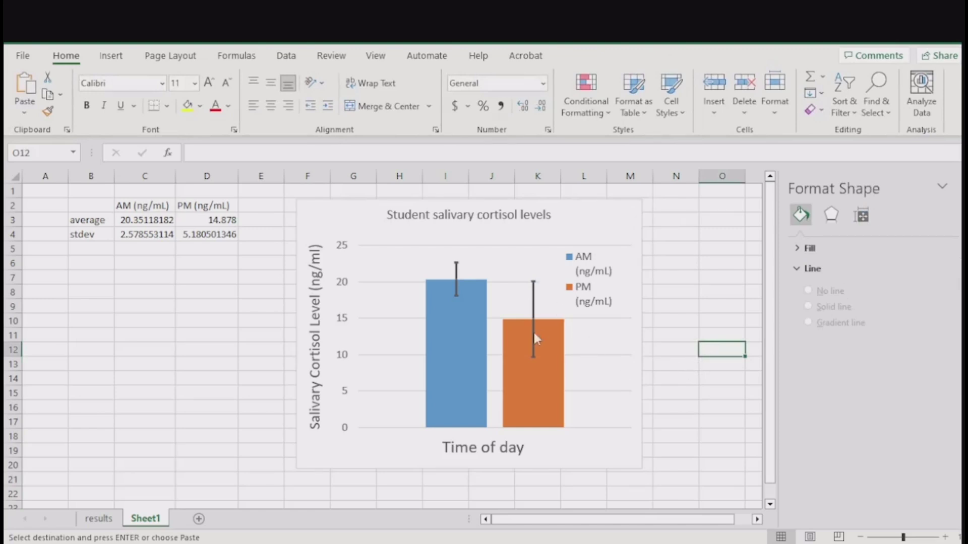
Set the vertical axis maximum bound to 50.
mouse_move(452, 400)
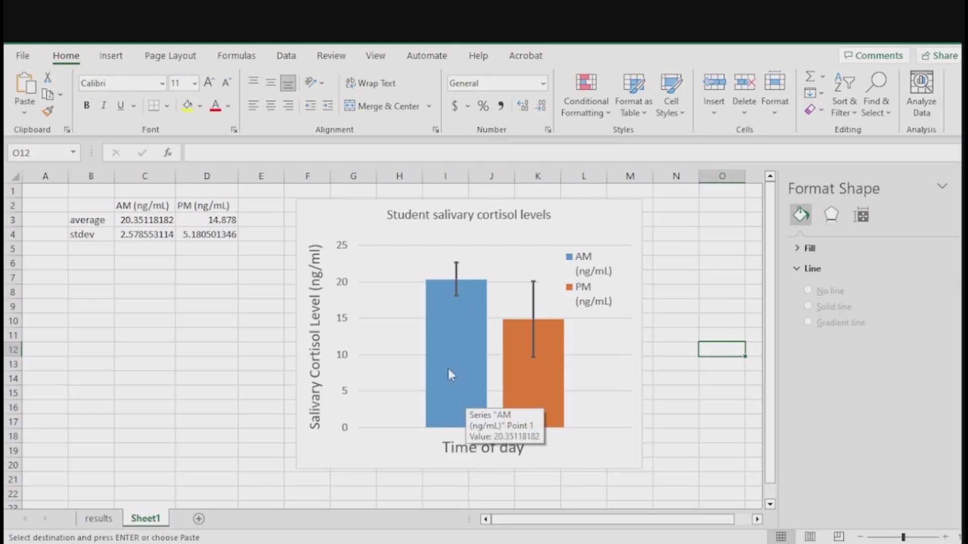
left_click(345, 322)
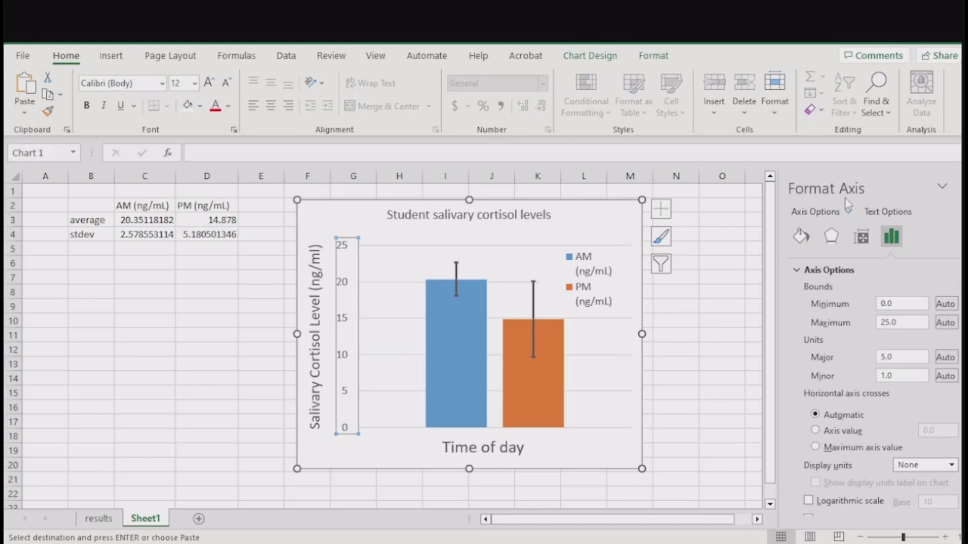
left_click(899, 323)
left_click_drag(901, 323, 879, 324)
type("5")
key("Return")
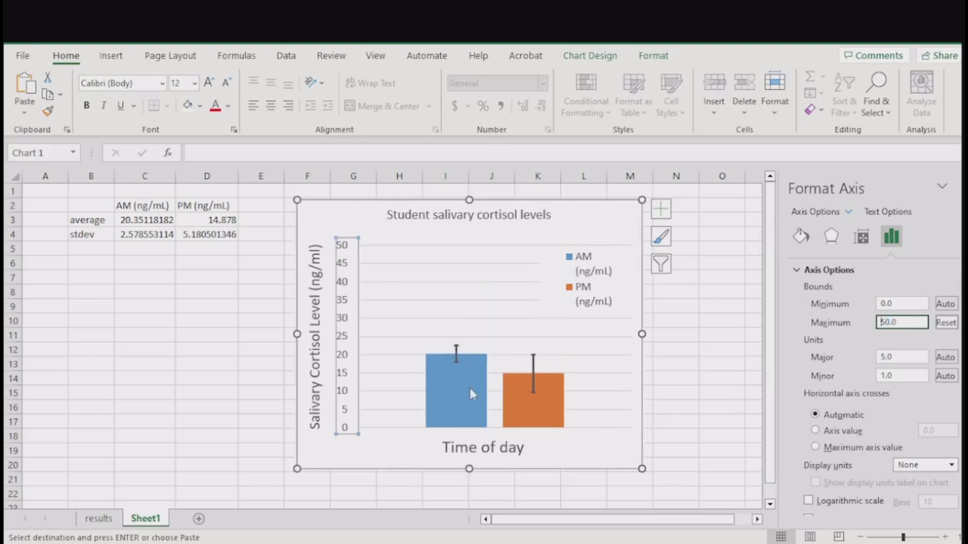
Set the vertical axis maximum bound to 25.
left_click_drag(900, 324, 863, 328)
type("25")
key("Return")
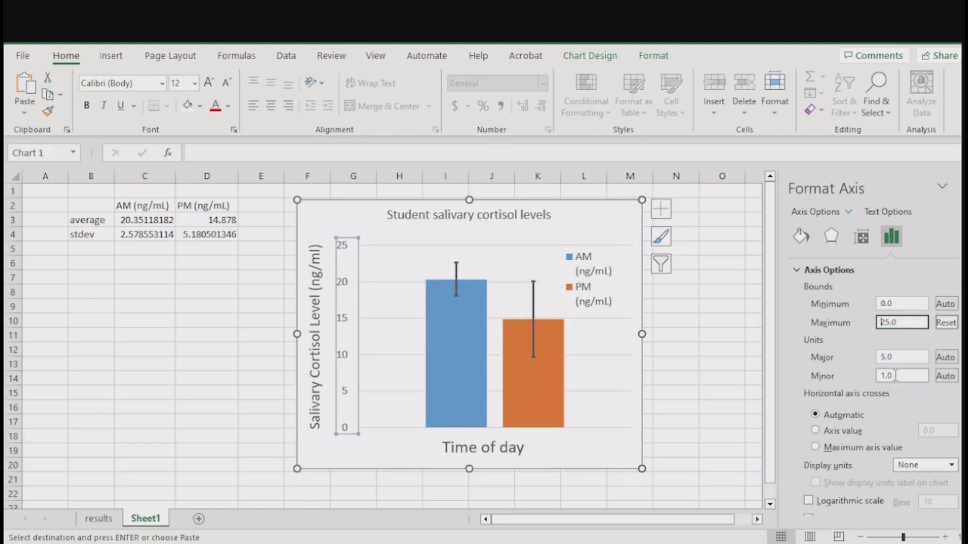
Set the vertical axis major unit to 3.
left_click_drag(896, 376, 871, 366)
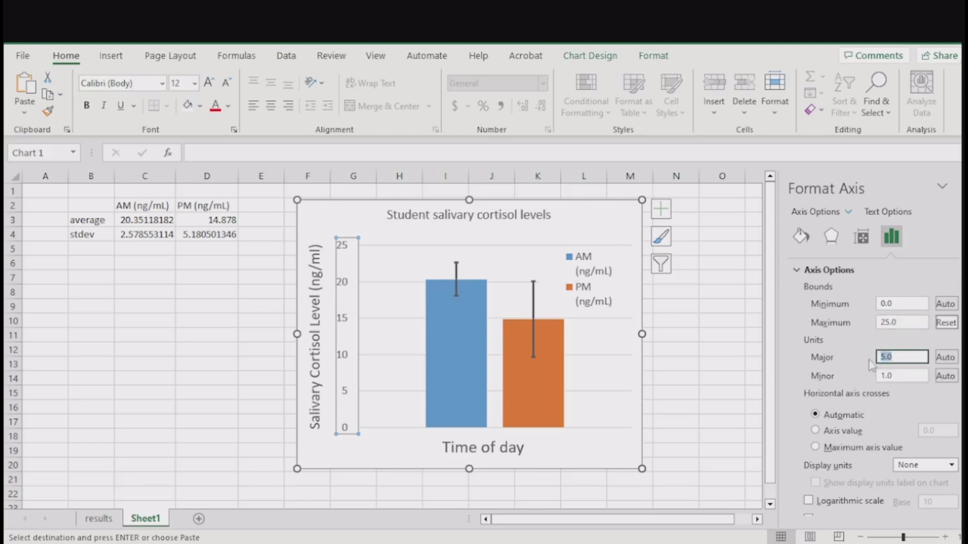
type("3")
key("Return")
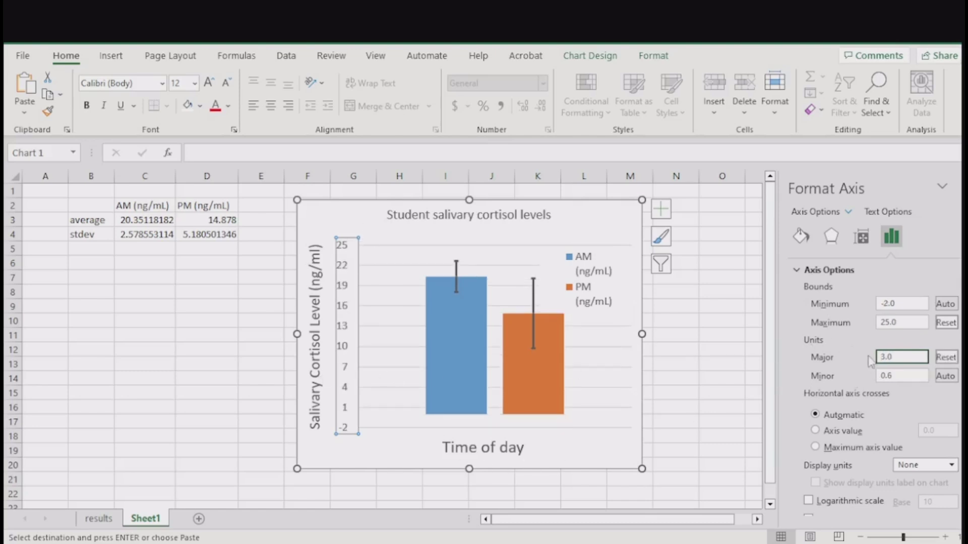
Set the vertical axis major unit to 5 and enter 0 for the minor unit.
left_click_drag(894, 356, 871, 359)
type("5")
key("Tab")
type("0")
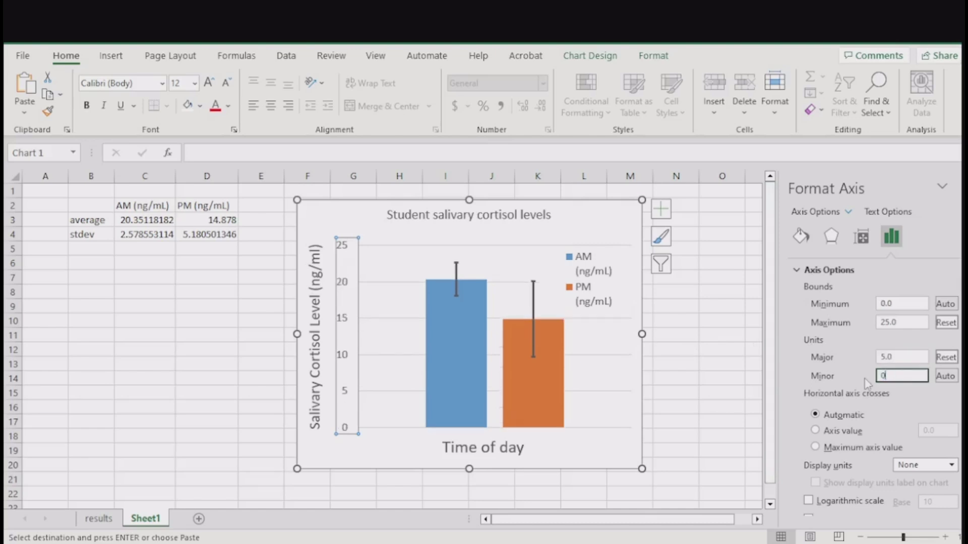
left_click_drag(901, 376, 868, 379)
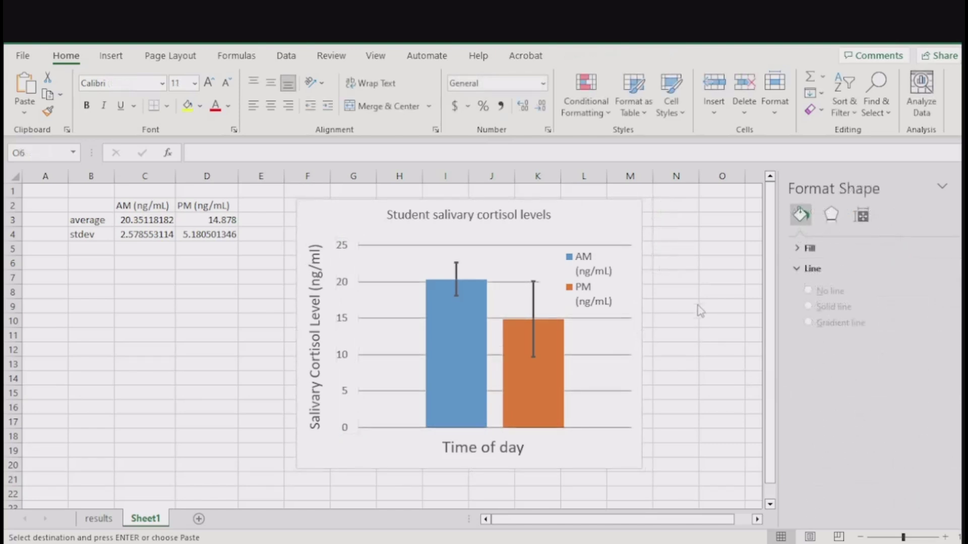
Copy the whole student salivary cortisol chart.
left_click(587, 220)
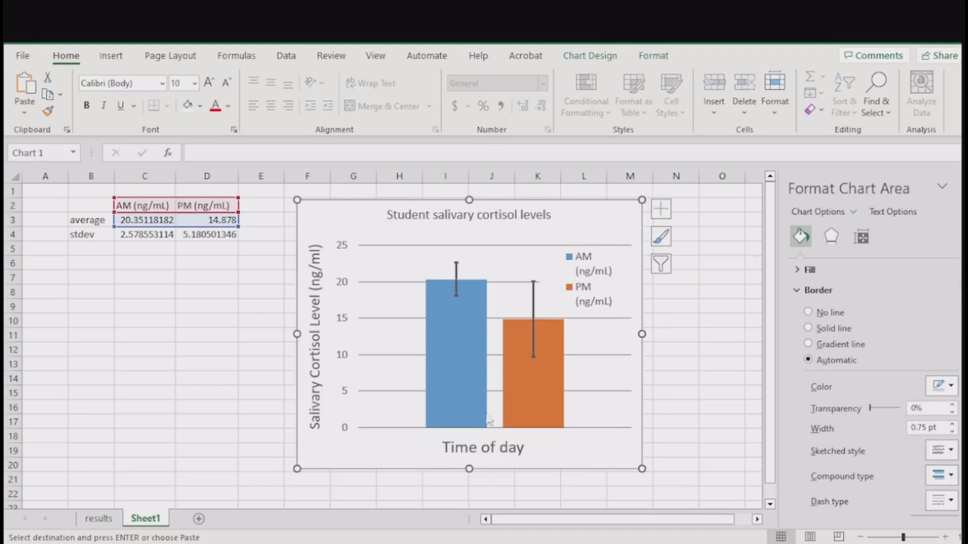
right_click(343, 220)
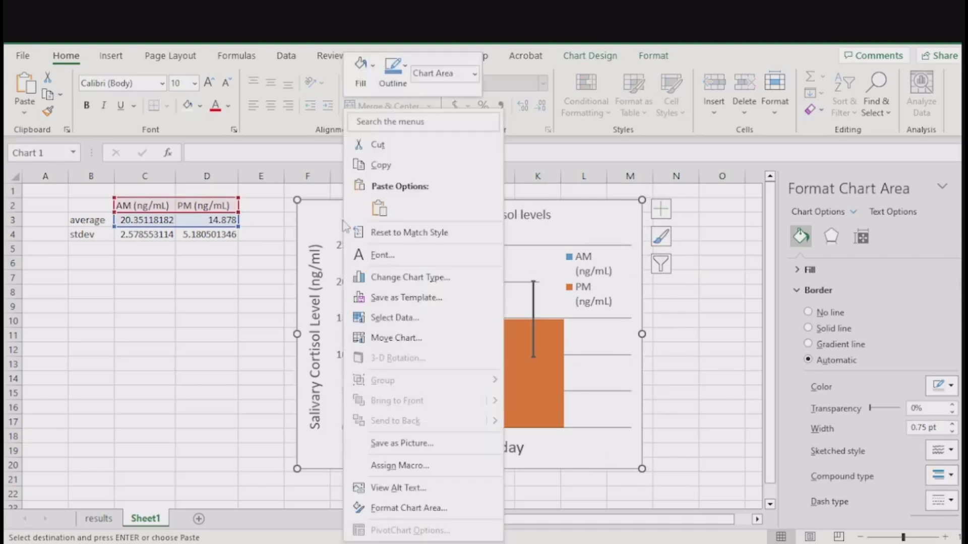
left_click(392, 163)
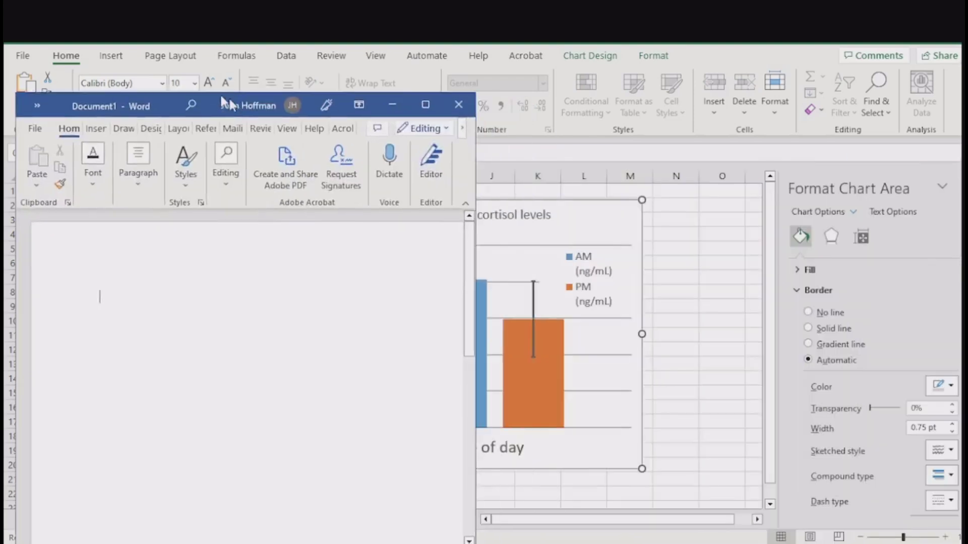
Switch to the blank Word document, maximize its window, and paste the copied chart below blank lines at the start of the page.
left_click_drag(238, 99, 403, 53)
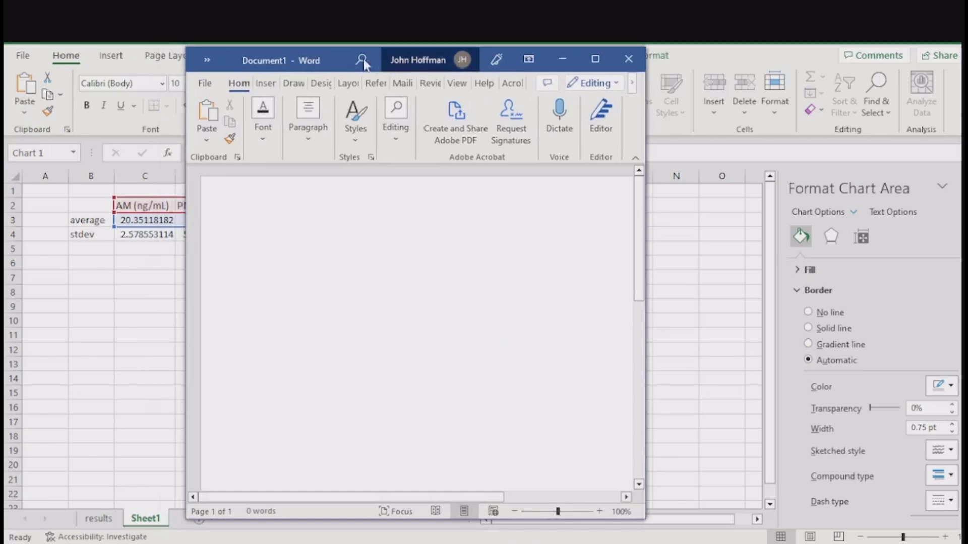
double_click(340, 55)
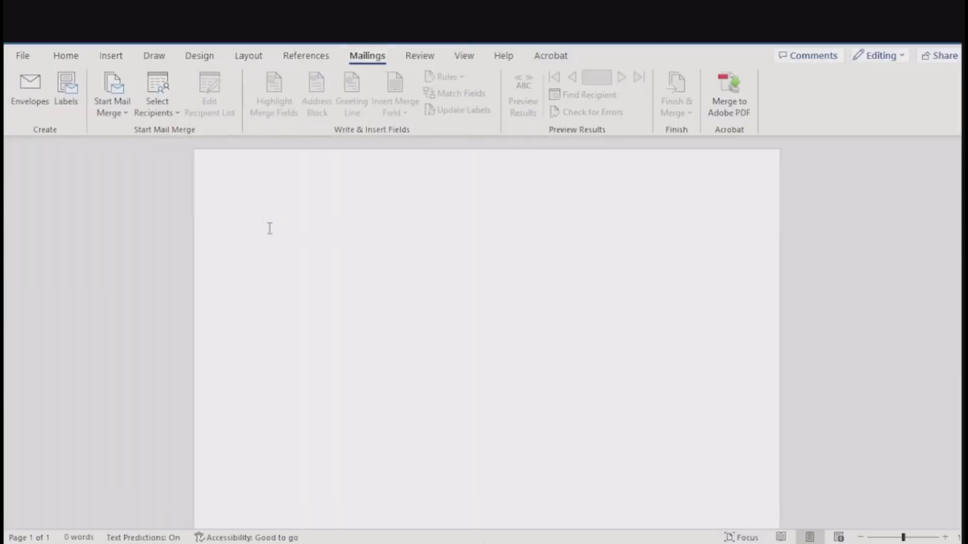
key("Return")
key("Return")
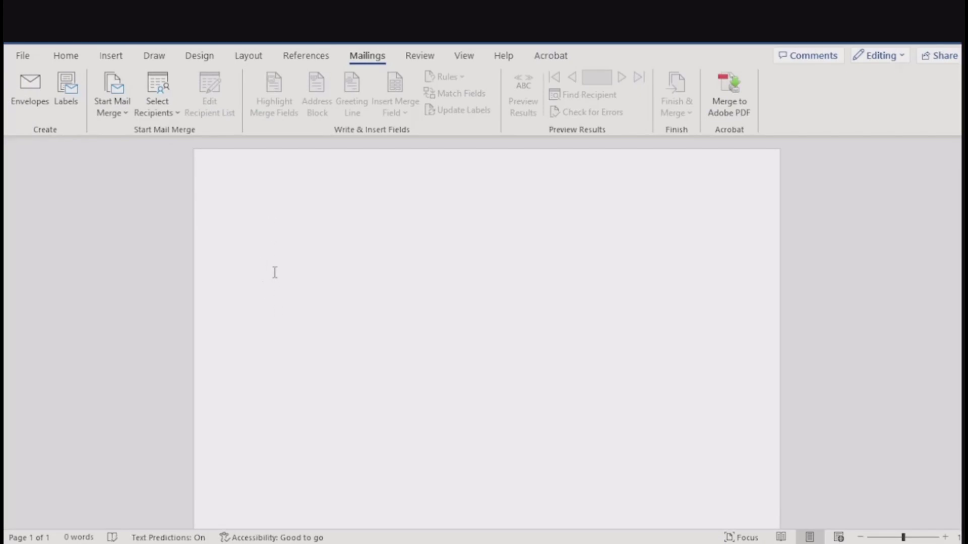
left_click(277, 236)
left_click(277, 254)
right_click(276, 243)
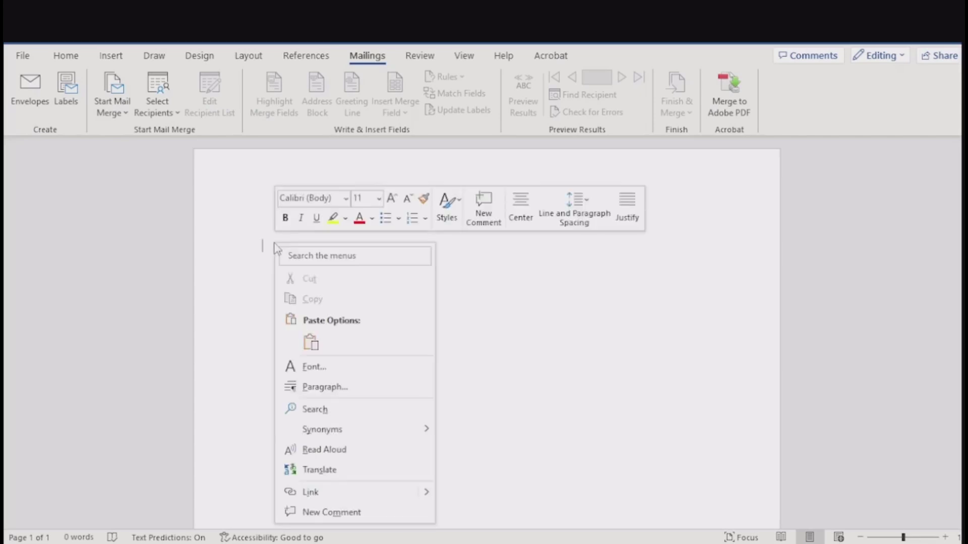
left_click(311, 342)
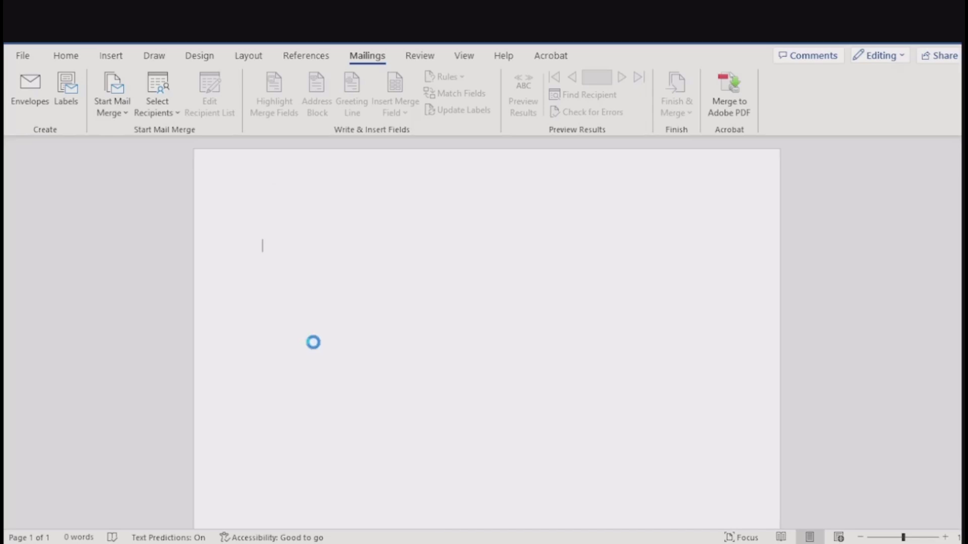
Begin a caption under the chart reading "Figure 1. Student salivary cortisol levels were higher in the AM (".
scroll(697, 232, "down", 1)
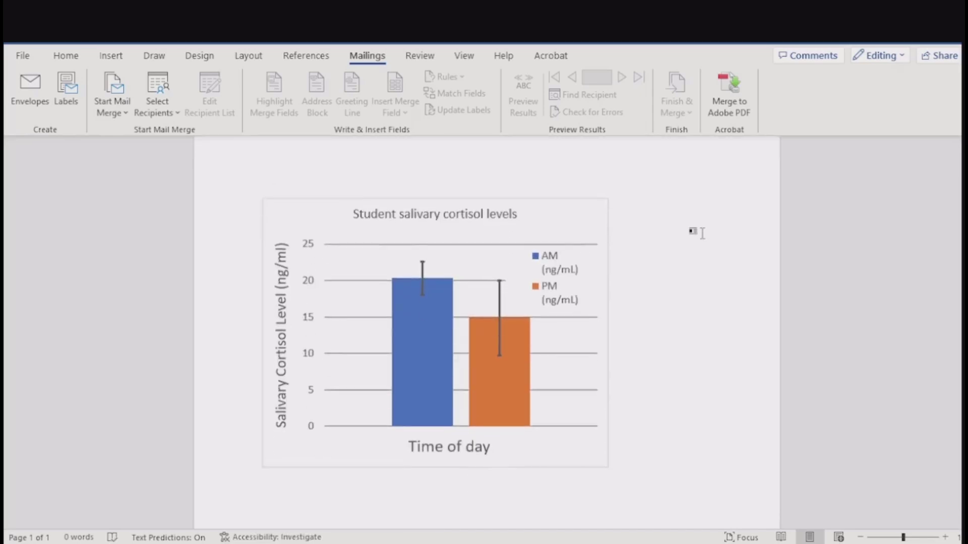
key("Return")
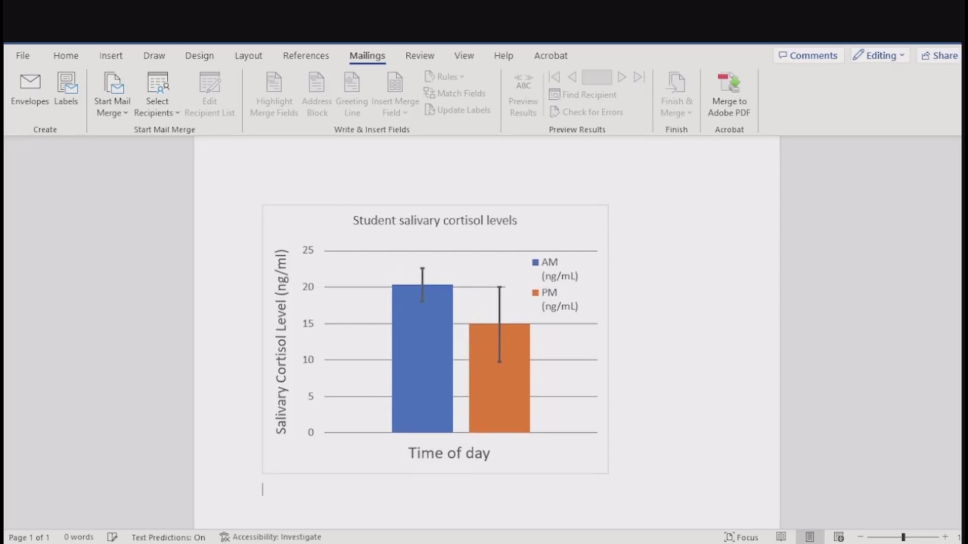
type("Figure 1. Student salivary cortiso")
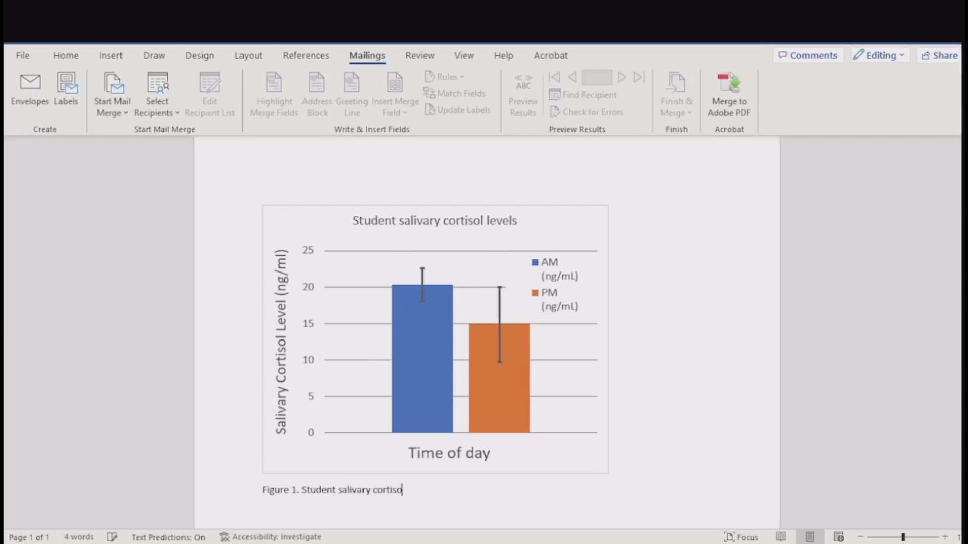
type("l levels were higher in the ")
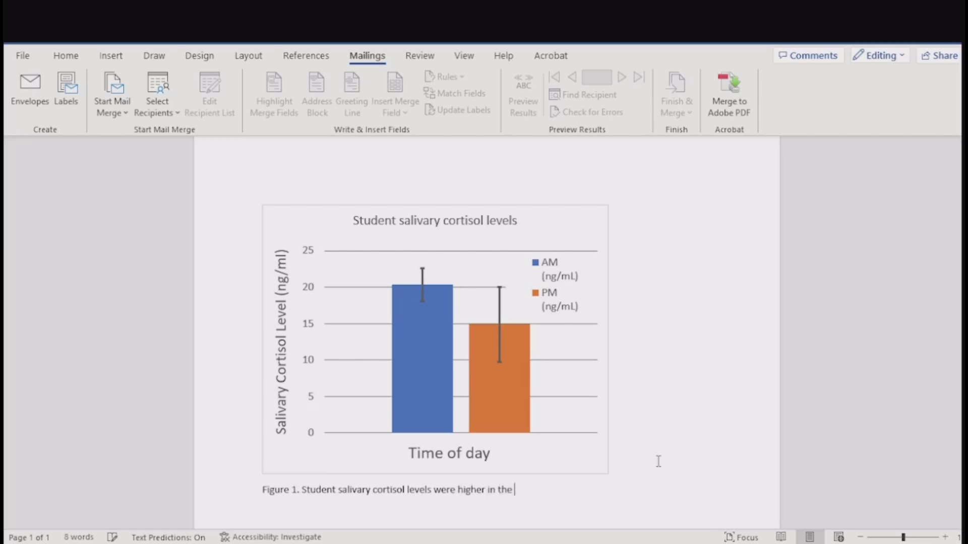
type("AM (")
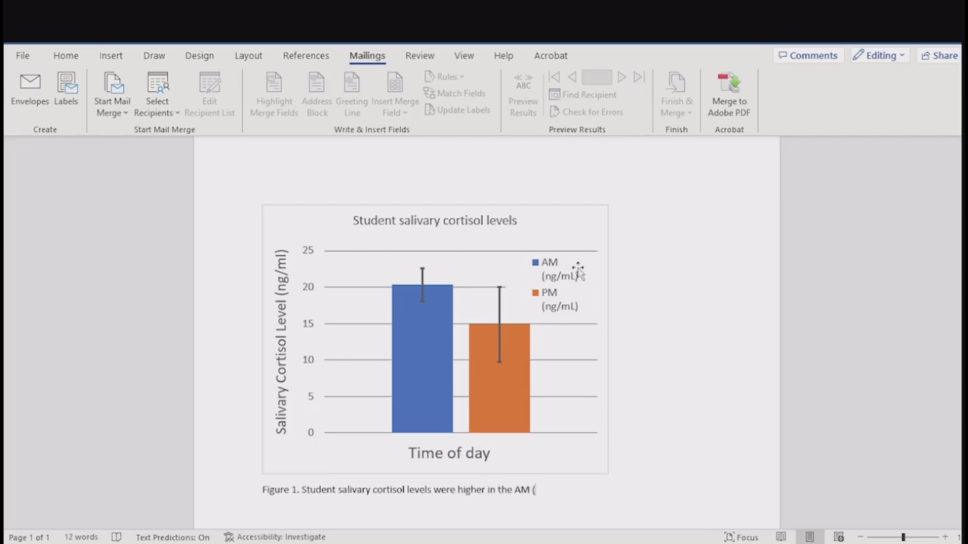
Check the AM average and standard deviation in Excel, and add "20.4 + 2.6 ng/ml)" to the Word caption.
key("alt+Tab")
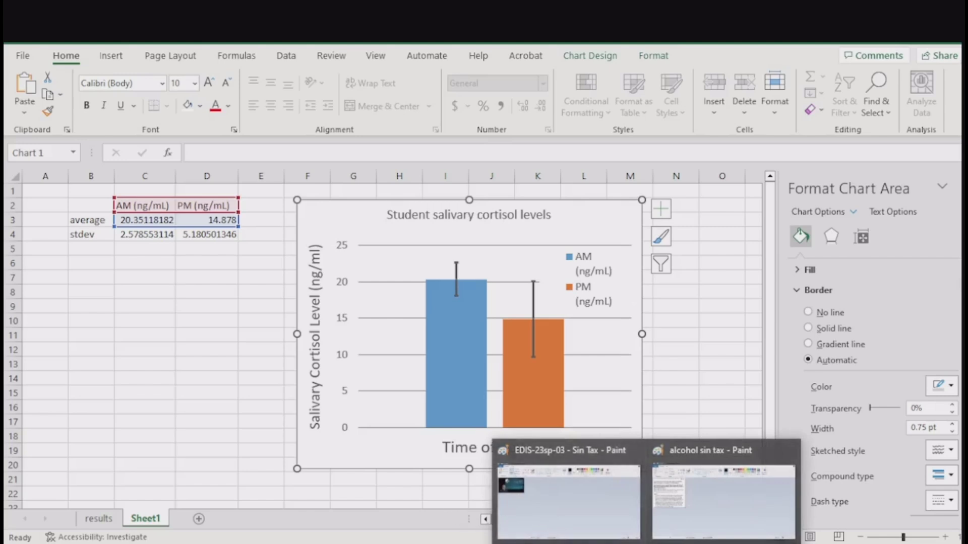
left_click(605, 543)
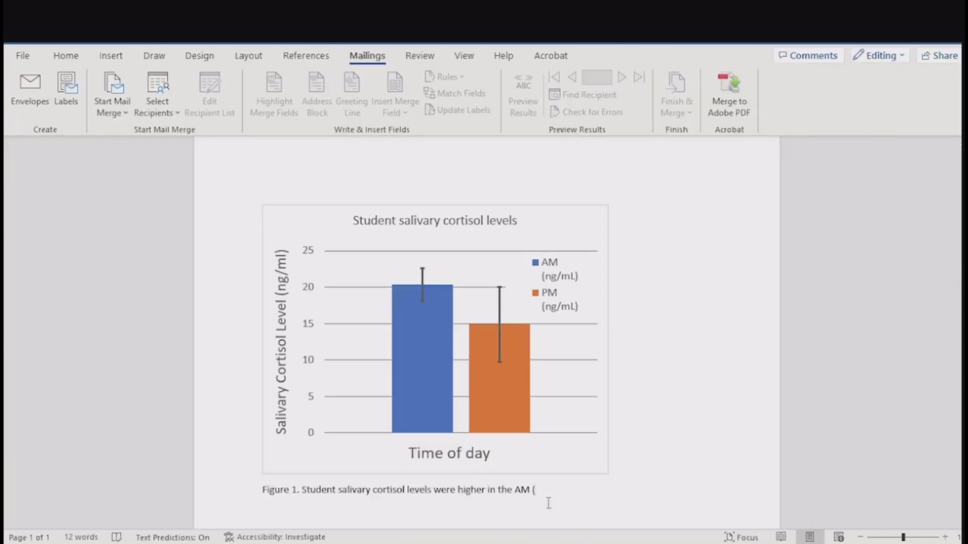
type("20.4 + 2.6 ng/ml")
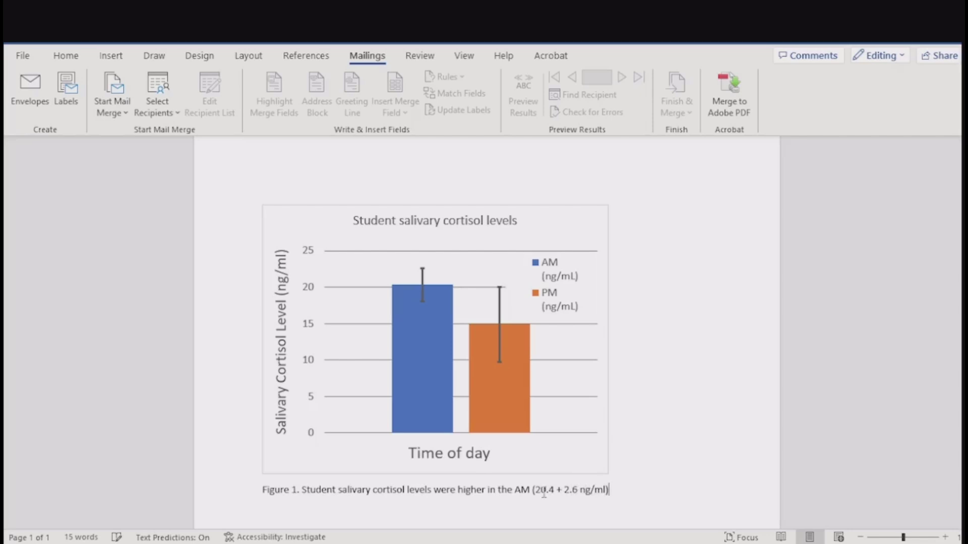
Underline the plus sign between 20.4 and 2.6 in the caption to form a plus-minus sign.
left_click_drag(561, 489, 556, 489)
left_click(66, 56)
left_click(109, 106)
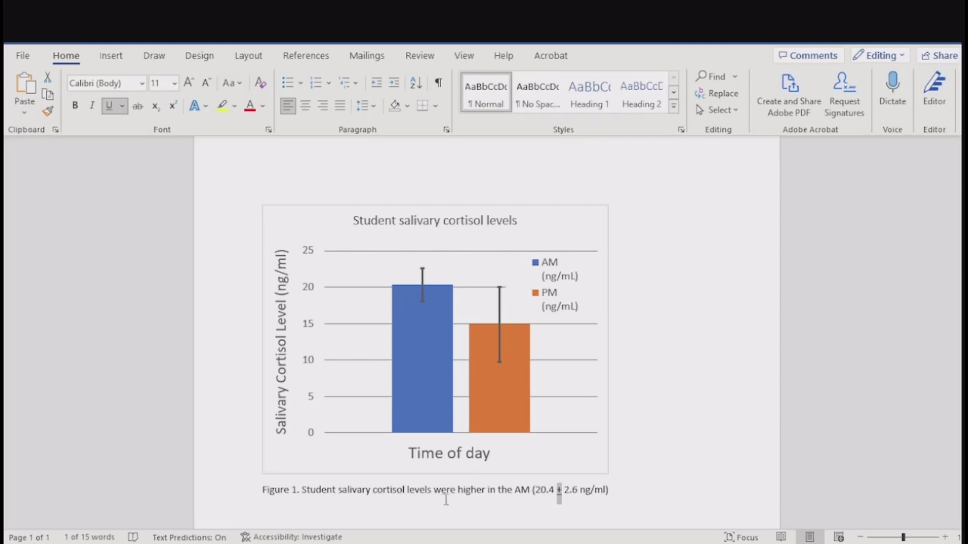
Continue the caption with "than in the PM (15.9 + 5.2 ng/ml;", checking the PM average and standard deviation in Excel.
left_click(618, 489)
type("than in the PM (")
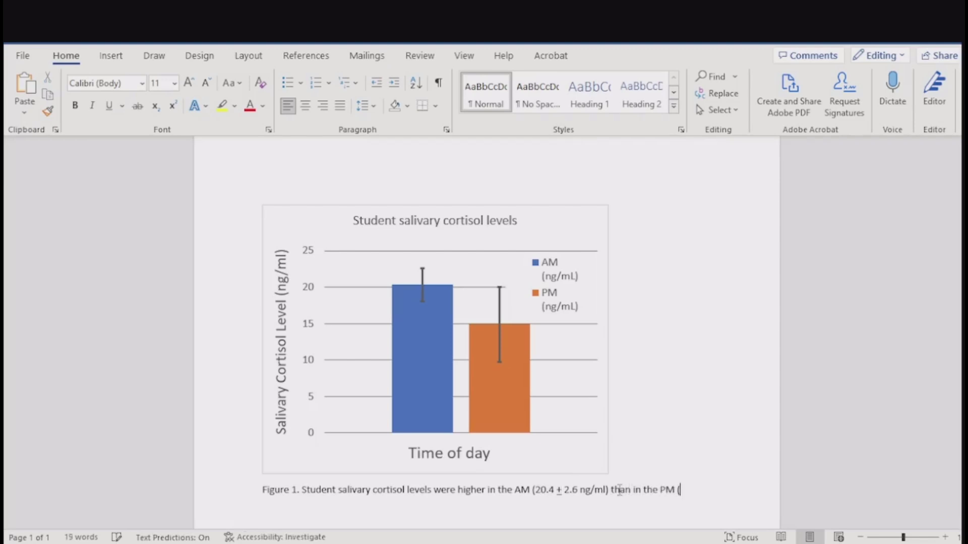
key("alt+Tab")
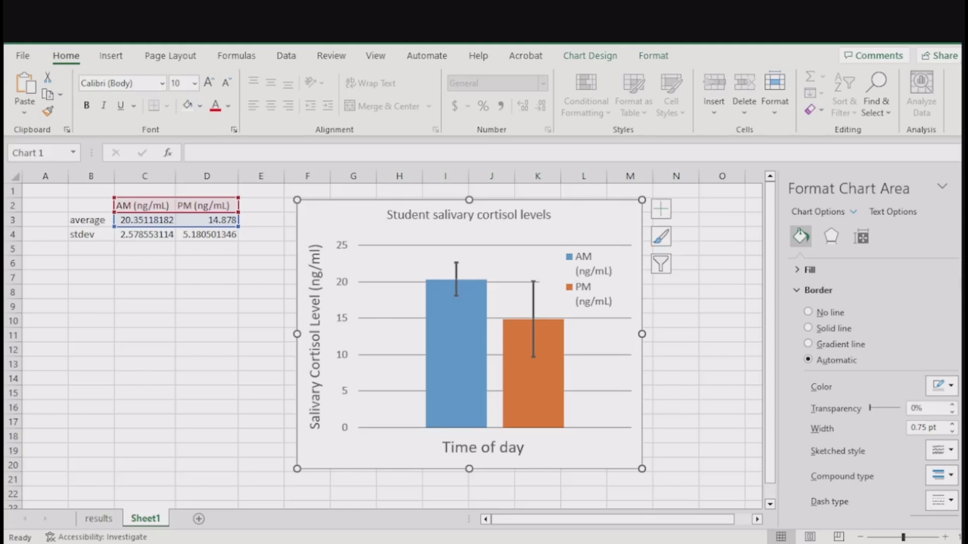
key("alt+Tab")
type("1")
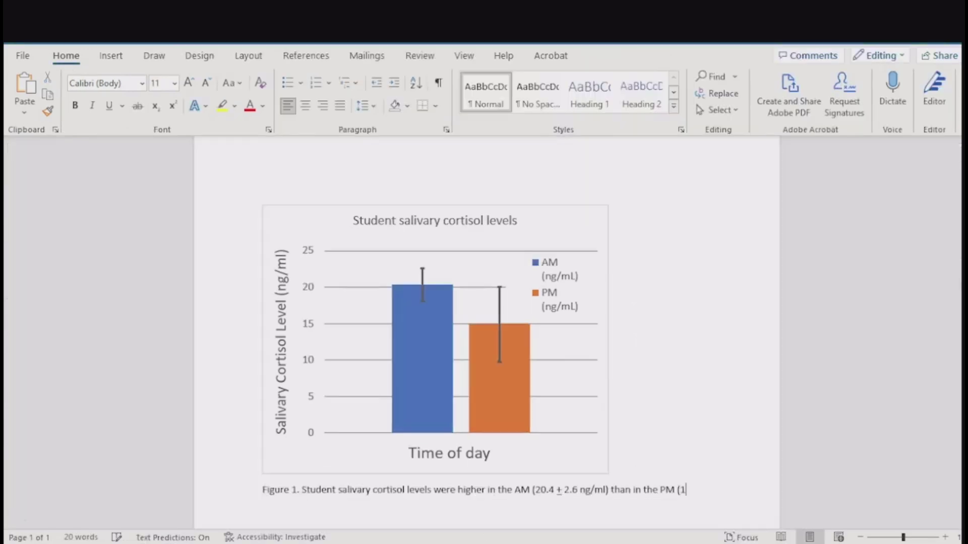
type("5.9 + 5.2 ng/ml;")
Underline the plus sign between 15.9 and 5.2 in the caption to form a plus-minus sign.
double_click(704, 490)
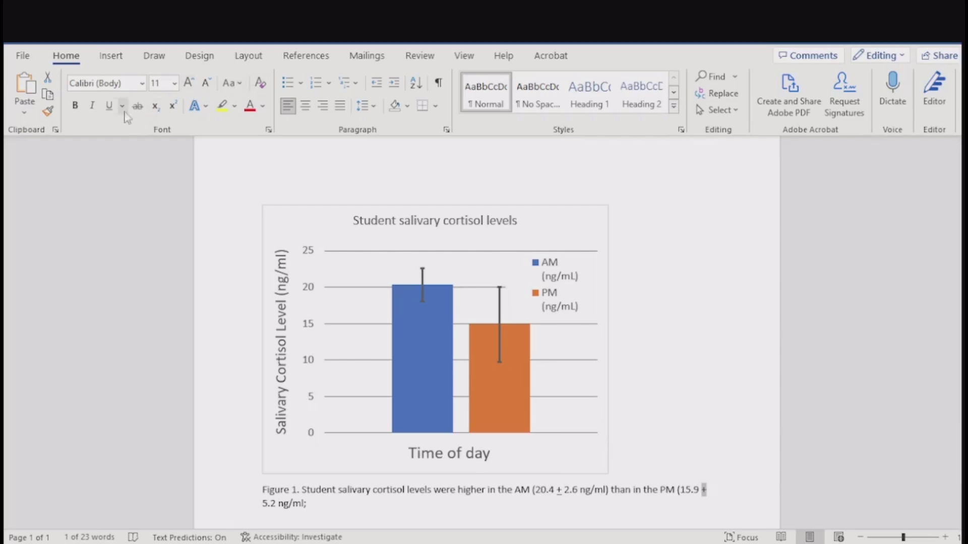
mouse_move(447, 362)
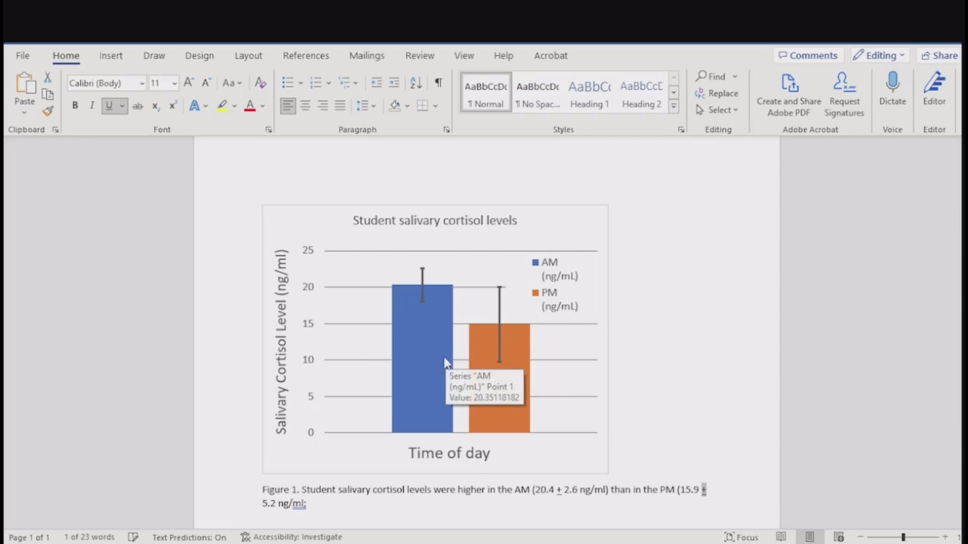
left_click(323, 504)
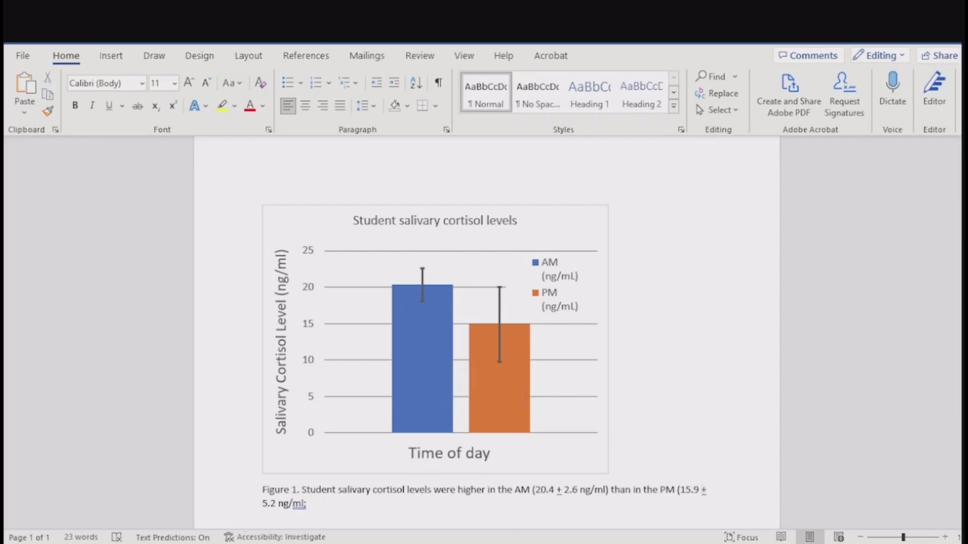
Switch to Excel and look up the value in cell F4 of the results sheet.
key("alt+Tab")
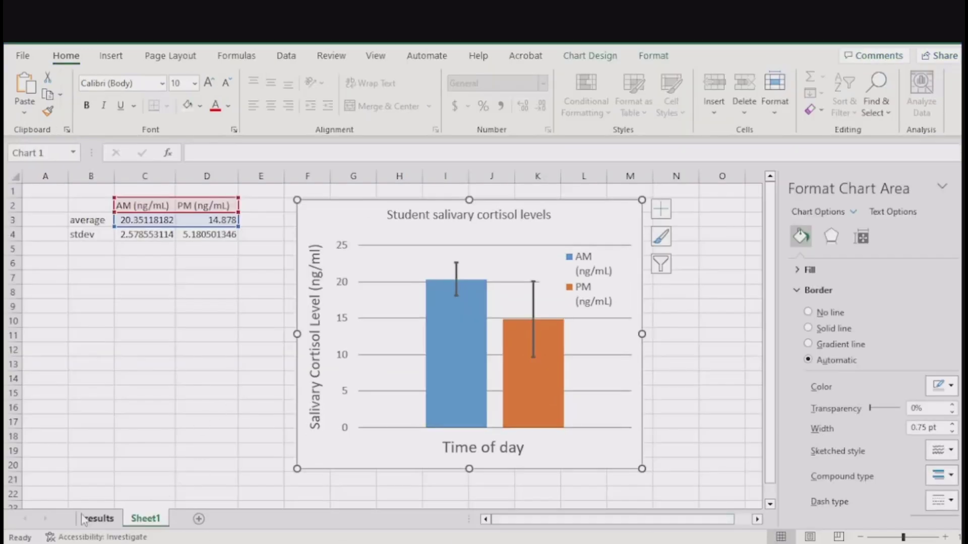
left_click(99, 519)
scroll(334, 359, "up", 3)
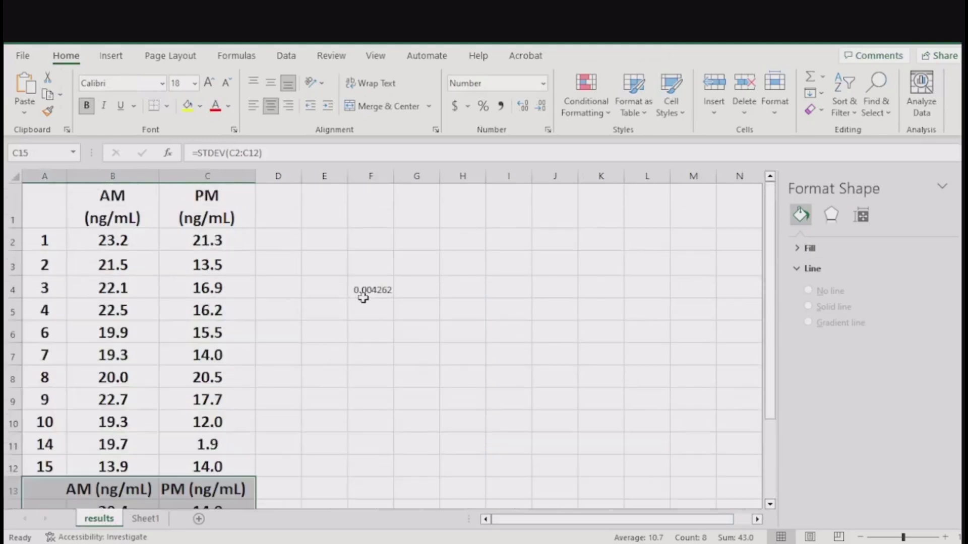